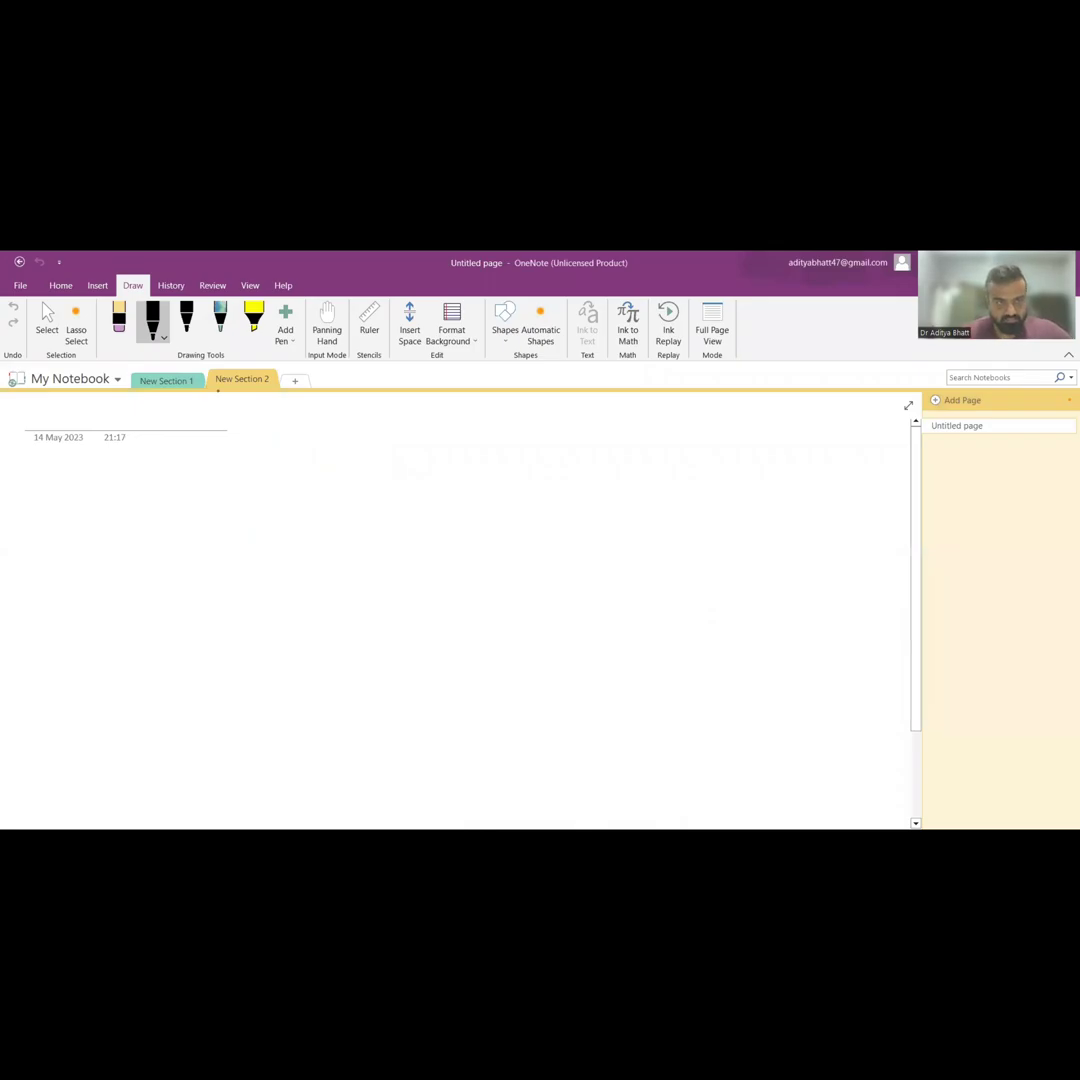
- Handwrite 'PKU → AR' at the top of the page with the black pen
{"action": "mouse_move", "coordinate": [86, 477]}
{"action": "left_mouse_down"}
{"action": "mouse_move", "coordinate": [79, 504]}
{"action": "mouse_move", "coordinate": [108, 499]}
{"action": "left_mouse_up"}
{"action": "mouse_move", "coordinate": [116, 478]}
{"action": "left_mouse_down"}
{"action": "mouse_move", "coordinate": [180, 485]}
{"action": "mouse_move", "coordinate": [172, 494]}
{"action": "left_mouse_up"}
{"action": "mouse_move", "coordinate": [213, 473]}
{"action": "left_mouse_down"}
{"action": "mouse_move", "coordinate": [206, 498]}
{"action": "mouse_move", "coordinate": [222, 497]}
{"action": "left_mouse_up"}
{"action": "left_click", "coordinate": [236, 483]}
{"action": "left_click_drag", "start_coordinate": [209, 488], "coordinate": [253, 504]}
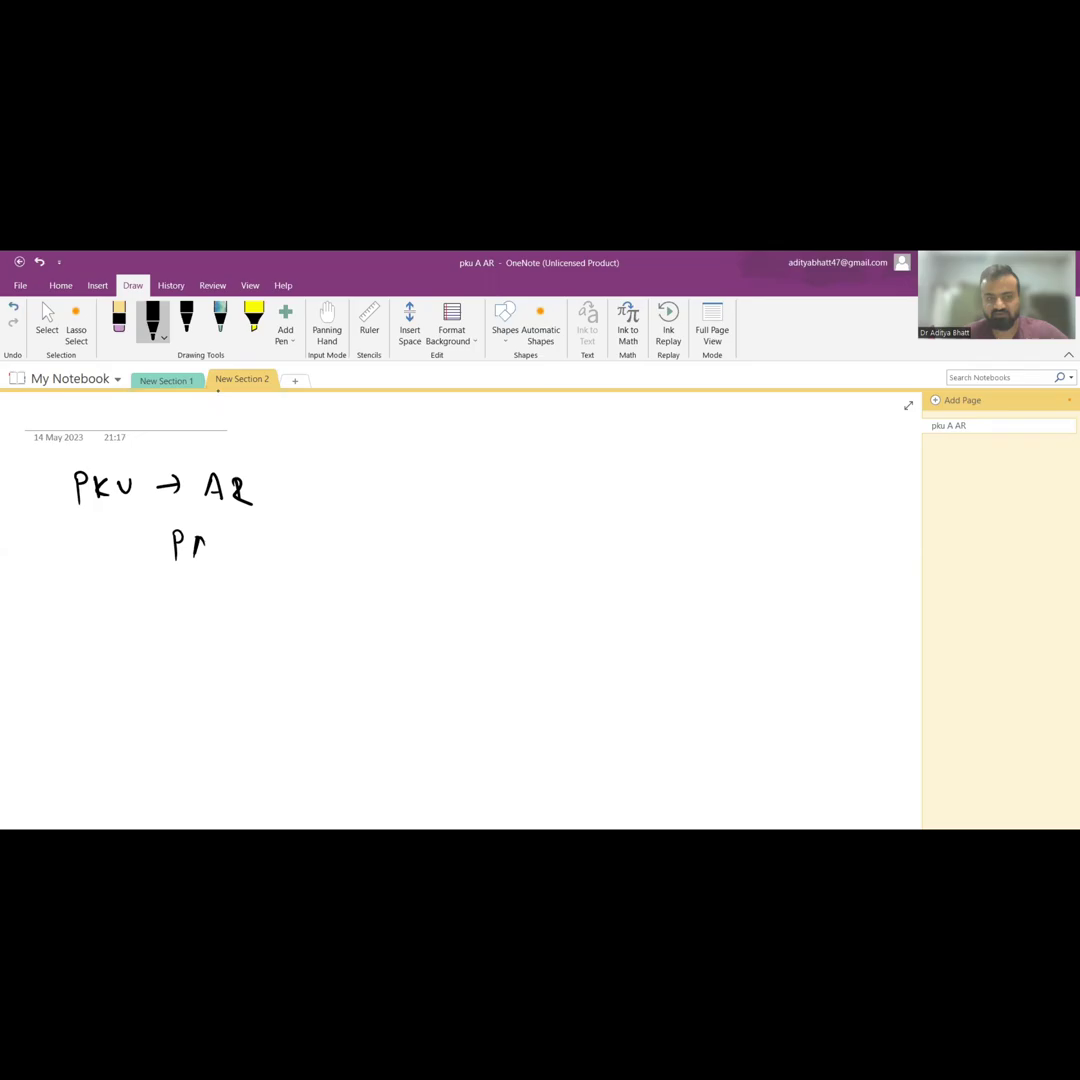
- On the line below, write 'PAH → phenylalanine'
{"action": "left_click_drag", "start_coordinate": [236, 555], "coordinate": [251, 554]}
{"action": "left_click_drag", "start_coordinate": [252, 538], "coordinate": [255, 566]}
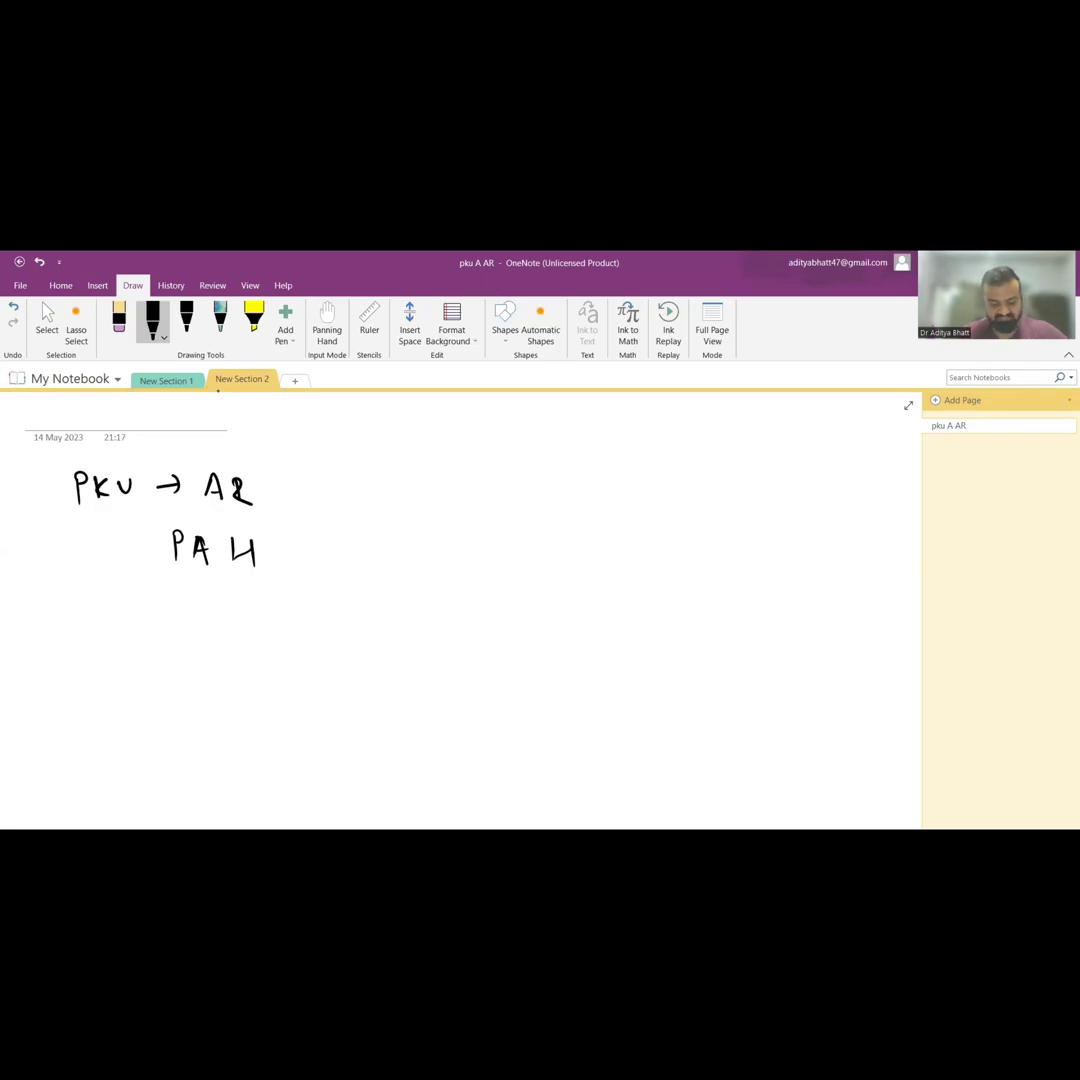
{"action": "left_click_drag", "start_coordinate": [271, 550], "coordinate": [302, 550]}
{"action": "mouse_move", "coordinate": [290, 541]}
{"action": "left_mouse_down"}
{"action": "mouse_move", "coordinate": [292, 560]}
{"action": "mouse_move", "coordinate": [328, 592]}
{"action": "mouse_move", "coordinate": [326, 560]}
{"action": "left_mouse_up"}
{"action": "mouse_move", "coordinate": [338, 534]}
{"action": "left_mouse_down"}
{"action": "mouse_move", "coordinate": [346, 562]}
{"action": "mouse_move", "coordinate": [361, 556]}
{"action": "left_mouse_up"}
{"action": "mouse_move", "coordinate": [364, 548]}
{"action": "left_mouse_down"}
{"action": "mouse_move", "coordinate": [398, 566]}
{"action": "mouse_move", "coordinate": [414, 558]}
{"action": "left_mouse_up"}
{"action": "mouse_move", "coordinate": [420, 528]}
{"action": "left_mouse_down"}
{"action": "mouse_move", "coordinate": [423, 564]}
{"action": "mouse_move", "coordinate": [444, 558]}
{"action": "left_mouse_up"}
{"action": "left_click_drag", "start_coordinate": [450, 544], "coordinate": [494, 552]}
{"action": "left_click_drag", "start_coordinate": [510, 535], "coordinate": [547, 552]}
- Complete the line by writing 'hydroxylase' after phenylalanine
{"action": "left_click_drag", "start_coordinate": [551, 538], "coordinate": [556, 547]}
{"action": "mouse_move", "coordinate": [564, 535]}
{"action": "left_mouse_down"}
{"action": "mouse_move", "coordinate": [559, 558]}
{"action": "mouse_move", "coordinate": [578, 550]}
{"action": "left_mouse_up"}
{"action": "mouse_move", "coordinate": [589, 526]}
{"action": "left_mouse_down"}
{"action": "mouse_move", "coordinate": [592, 549]}
{"action": "mouse_move", "coordinate": [610, 536]}
{"action": "left_mouse_up"}
{"action": "left_click_drag", "start_coordinate": [621, 533], "coordinate": [640, 541]}
{"action": "left_click_drag", "start_coordinate": [655, 531], "coordinate": [662, 539]}
{"action": "mouse_move", "coordinate": [668, 524]}
{"action": "left_mouse_down"}
{"action": "mouse_move", "coordinate": [670, 565]}
{"action": "mouse_move", "coordinate": [712, 541]}
{"action": "left_mouse_up"}
{"action": "mouse_move", "coordinate": [735, 527]}
{"action": "left_mouse_down"}
{"action": "mouse_move", "coordinate": [725, 541]}
{"action": "mouse_move", "coordinate": [762, 540]}
{"action": "left_mouse_up"}
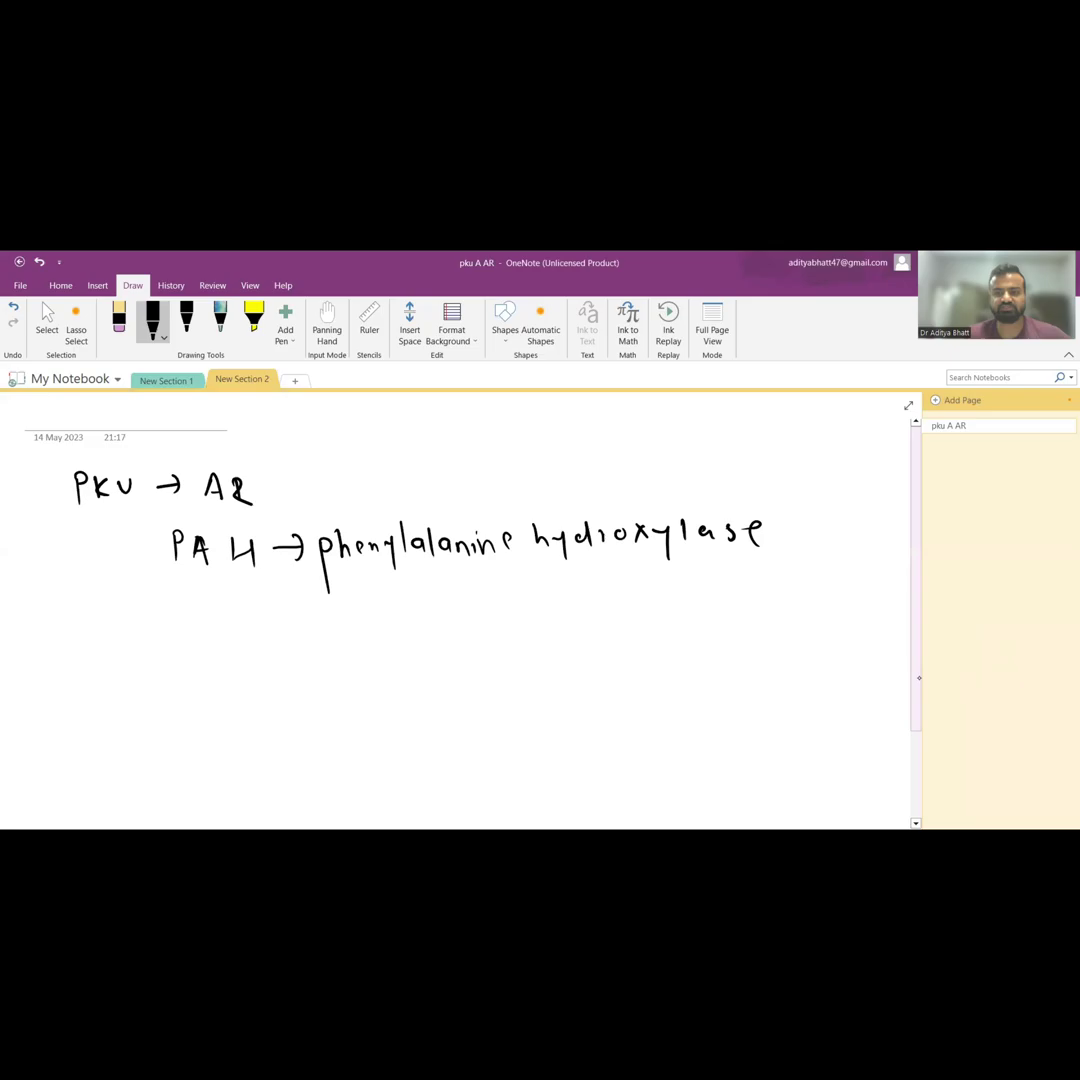
- Lower on the page, handwrite 'Phenylalanine' as the start of the pathway
{"action": "scroll", "coordinate": [460, 600], "scroll_direction": "down", "scroll_amount": 5}
{"action": "left_click_drag", "start_coordinate": [325, 395], "coordinate": [329, 411]}
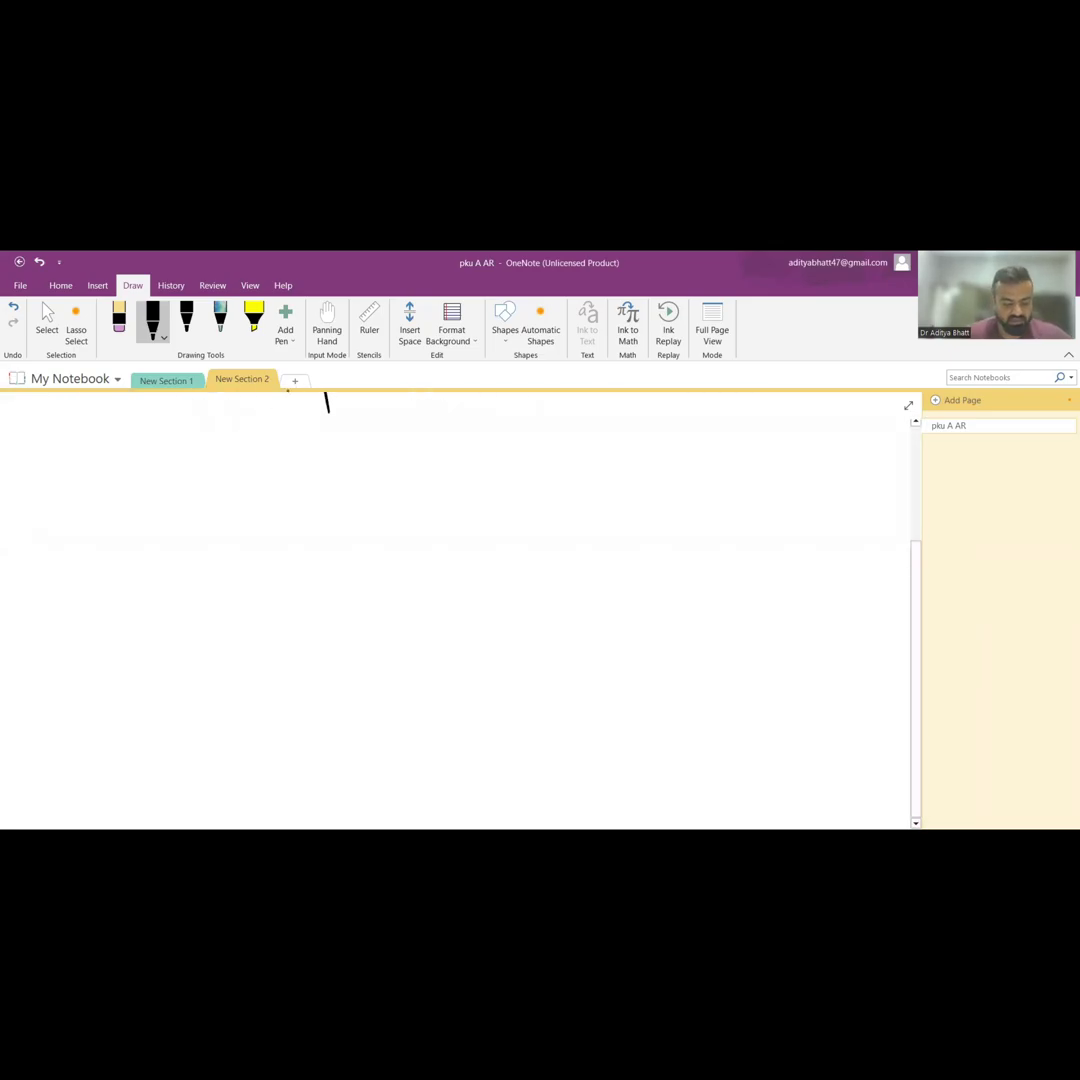
{"action": "mouse_move", "coordinate": [327, 585]}
{"action": "left_mouse_down"}
{"action": "mouse_move", "coordinate": [340, 560]}
{"action": "mouse_move", "coordinate": [362, 580]}
{"action": "mouse_move", "coordinate": [412, 570]}
{"action": "mouse_move", "coordinate": [415, 603]}
{"action": "left_mouse_up"}
{"action": "mouse_move", "coordinate": [428, 550]}
{"action": "left_mouse_down"}
{"action": "mouse_move", "coordinate": [430, 582]}
{"action": "mouse_move", "coordinate": [457, 582]}
{"action": "left_mouse_up"}
{"action": "mouse_move", "coordinate": [470, 568]}
{"action": "left_mouse_down"}
{"action": "mouse_move", "coordinate": [476, 582]}
{"action": "mouse_move", "coordinate": [545, 582]}
{"action": "left_mouse_up"}
{"action": "left_click_drag", "start_coordinate": [550, 574], "coordinate": [562, 580]}
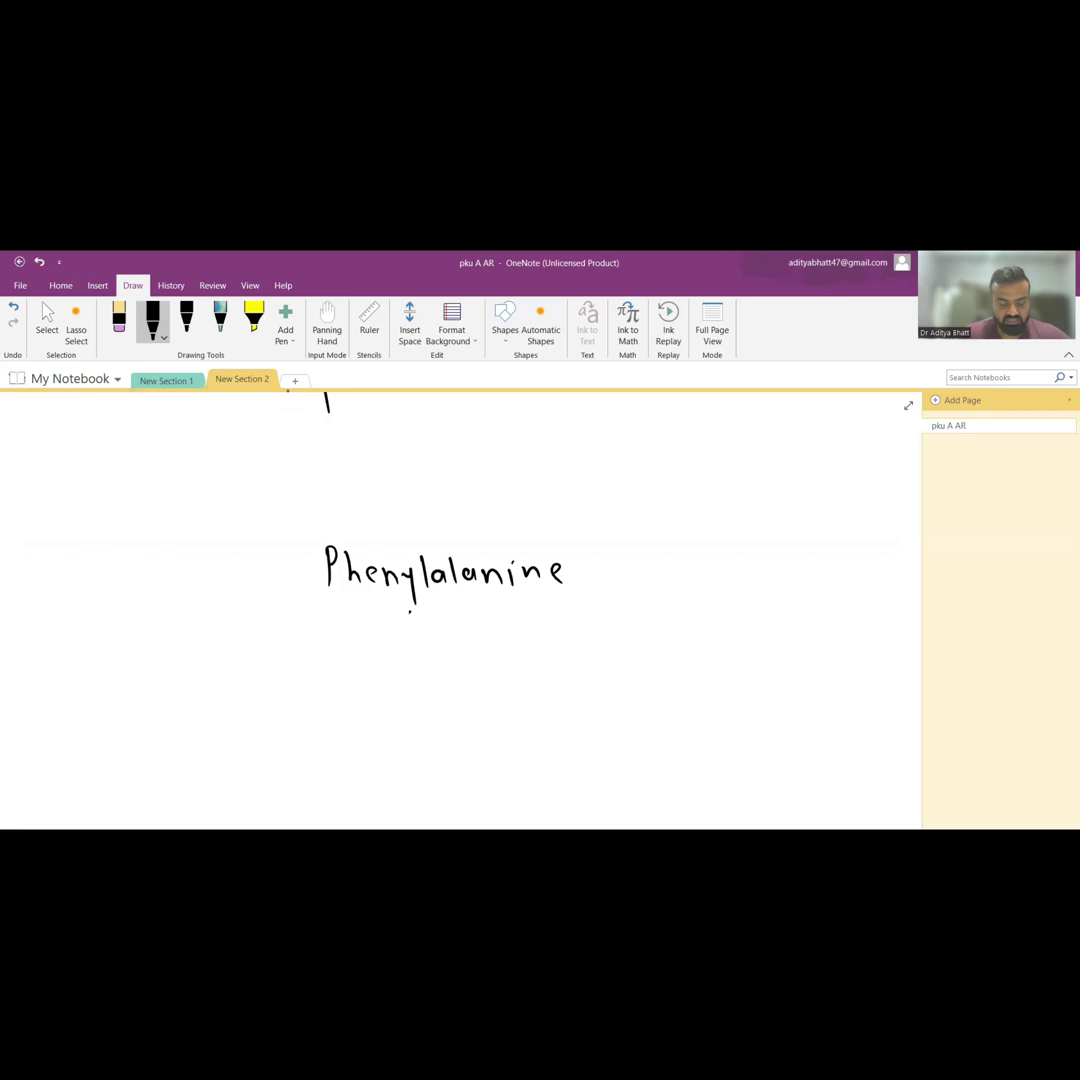
- Draw a down arrow to 'tyrosine' and label it 'PAH' on the left
{"action": "mouse_move", "coordinate": [409, 612]}
{"action": "left_mouse_down"}
{"action": "mouse_move", "coordinate": [414, 744]}
{"action": "mouse_move", "coordinate": [364, 795]}
{"action": "left_mouse_up"}
{"action": "mouse_move", "coordinate": [355, 772]}
{"action": "left_mouse_down"}
{"action": "mouse_move", "coordinate": [372, 770]}
{"action": "mouse_move", "coordinate": [392, 800]}
{"action": "mouse_move", "coordinate": [412, 772]}
{"action": "left_mouse_up"}
{"action": "left_click_drag", "start_coordinate": [425, 775], "coordinate": [522, 786]}
{"action": "mouse_move", "coordinate": [265, 640]}
{"action": "left_mouse_down"}
{"action": "mouse_move", "coordinate": [266, 671]}
{"action": "mouse_move", "coordinate": [267, 656]}
{"action": "mouse_move", "coordinate": [306, 667]}
{"action": "left_mouse_up"}
{"action": "left_click_drag", "start_coordinate": [292, 658], "coordinate": [345, 670]}
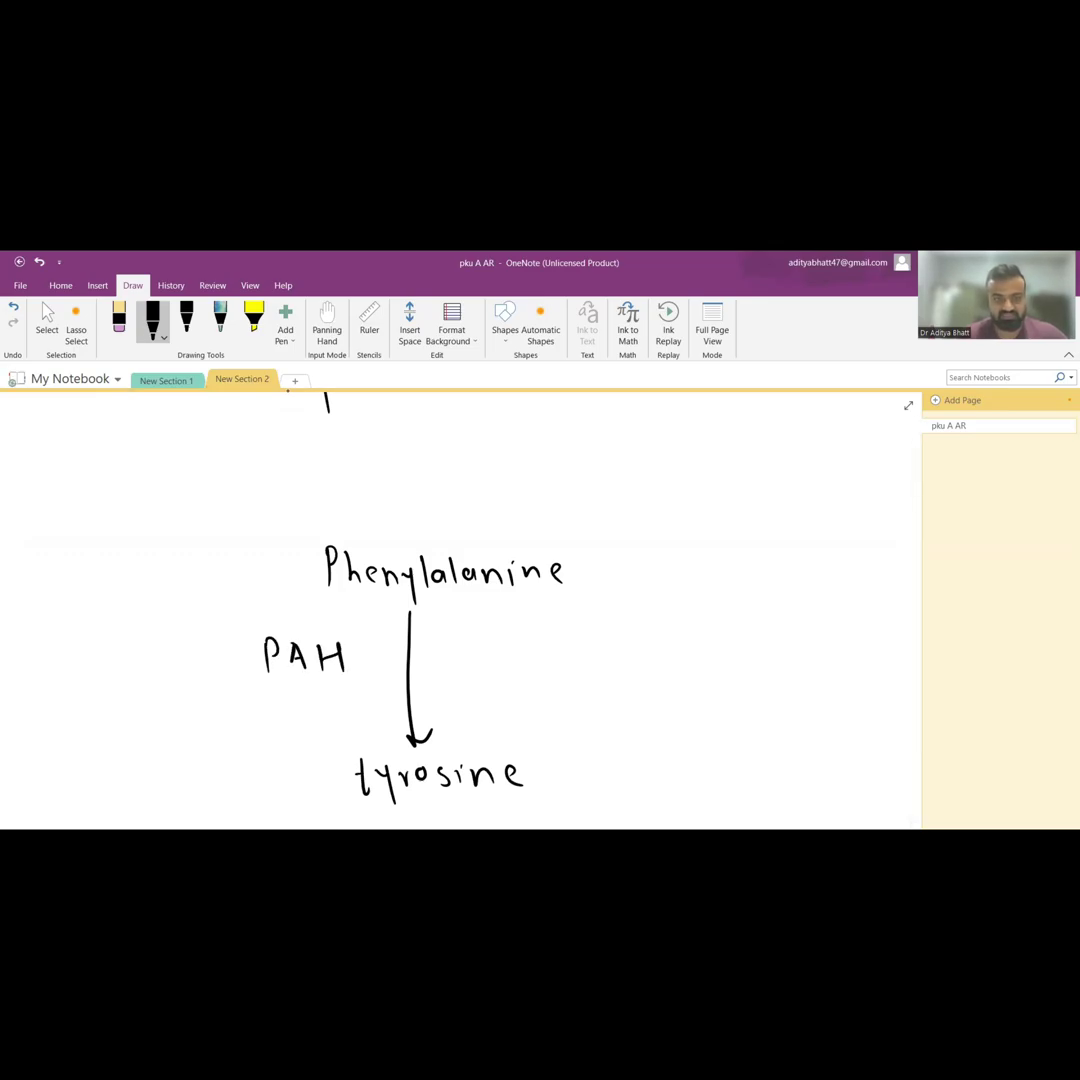
- Add a curved cofactor arrow beside it running from 'BH4' to 'BH2'
{"action": "mouse_move", "coordinate": [511, 630]}
{"action": "left_mouse_down"}
{"action": "mouse_move", "coordinate": [448, 655]}
{"action": "mouse_move", "coordinate": [525, 699]}
{"action": "mouse_move", "coordinate": [515, 714]}
{"action": "left_mouse_up"}
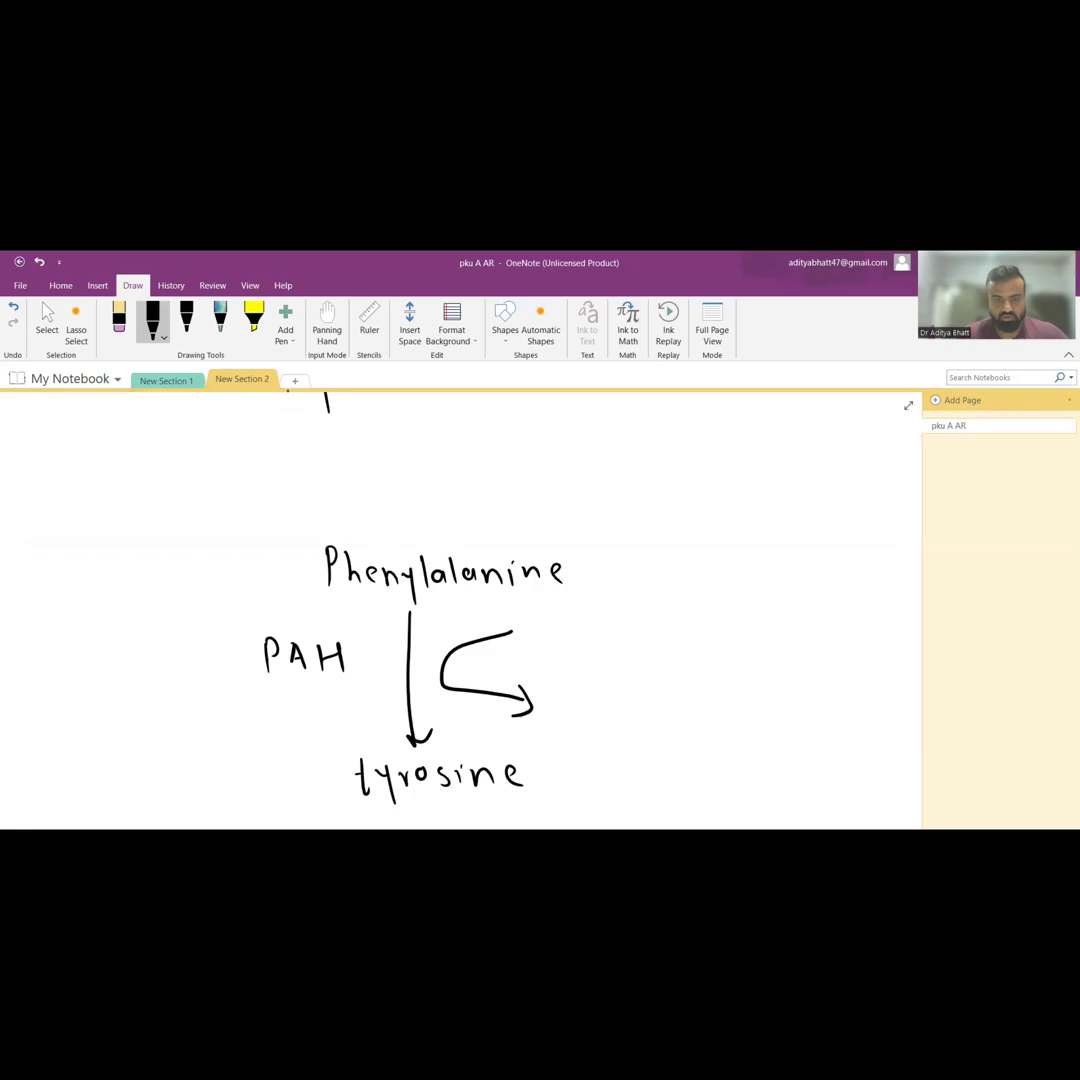
{"action": "mouse_move", "coordinate": [533, 620]}
{"action": "left_mouse_down"}
{"action": "mouse_move", "coordinate": [535, 646]}
{"action": "mouse_move", "coordinate": [563, 646]}
{"action": "left_mouse_up"}
{"action": "left_click_drag", "start_coordinate": [563, 633], "coordinate": [590, 641]}
{"action": "left_click_drag", "start_coordinate": [604, 622], "coordinate": [606, 651]}
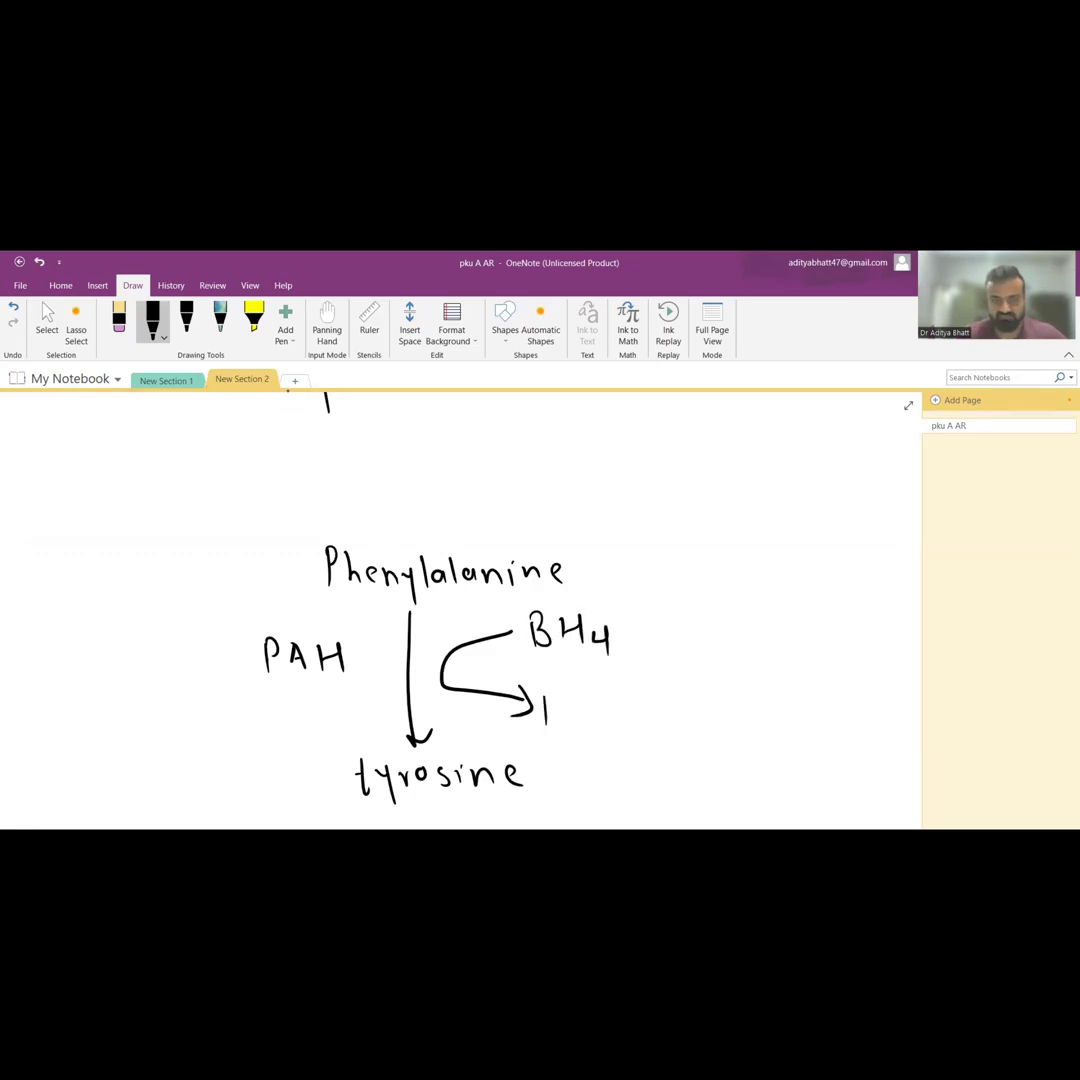
{"action": "mouse_move", "coordinate": [547, 698]}
{"action": "left_mouse_down"}
{"action": "mouse_move", "coordinate": [549, 724]}
{"action": "mouse_move", "coordinate": [577, 728]}
{"action": "mouse_move", "coordinate": [600, 713]}
{"action": "left_mouse_up"}
{"action": "left_click_drag", "start_coordinate": [601, 700], "coordinate": [602, 730]}
{"action": "left_click_drag", "start_coordinate": [615, 722], "coordinate": [632, 738]}
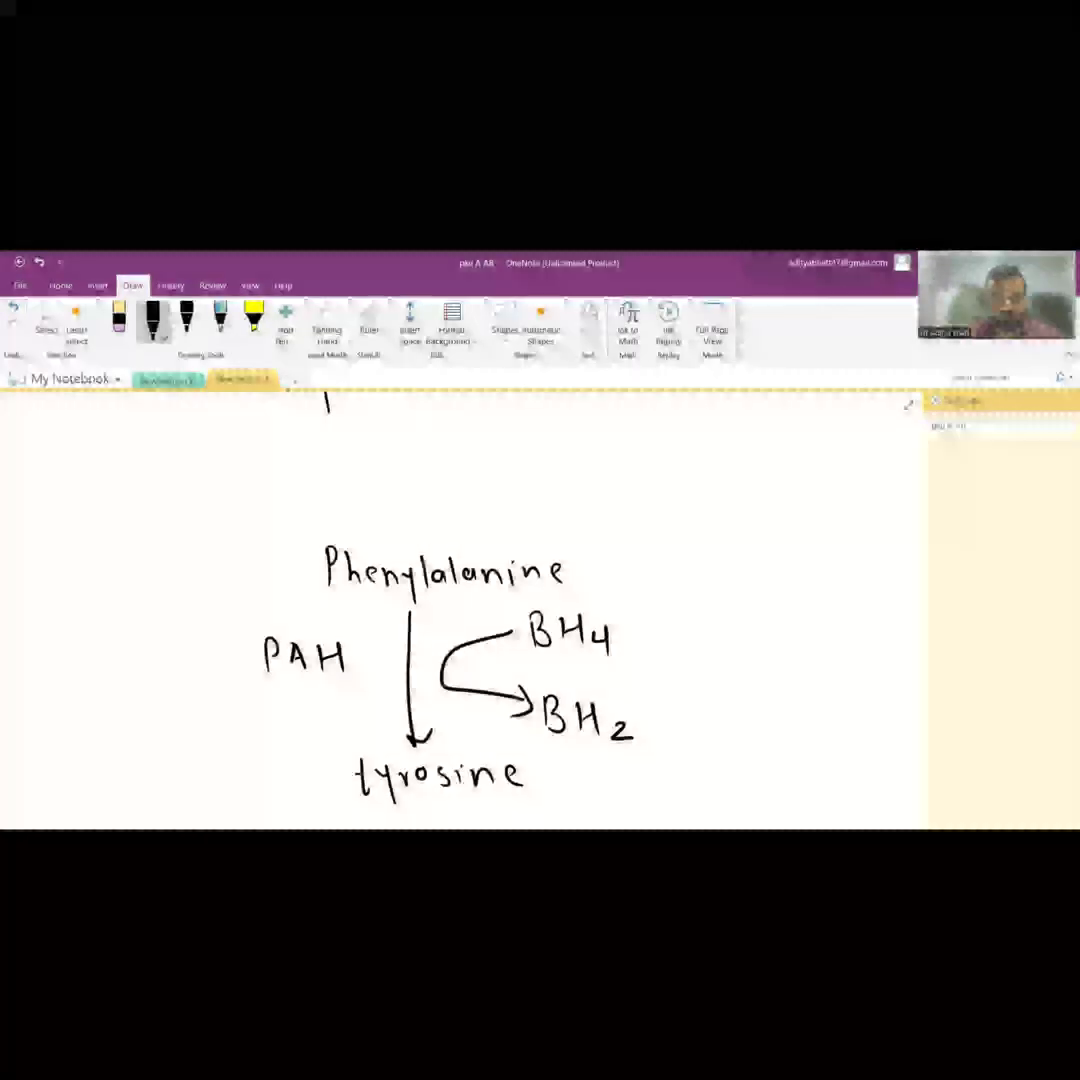
- Write 'DHPR' inside the curved BH4 → BH2 arrow
{"action": "mouse_move", "coordinate": [469, 658]}
{"action": "left_mouse_down"}
{"action": "mouse_move", "coordinate": [470, 682]}
{"action": "mouse_move", "coordinate": [492, 682]}
{"action": "left_mouse_up"}
{"action": "left_click_drag", "start_coordinate": [492, 670], "coordinate": [510, 669]}
{"action": "mouse_move", "coordinate": [510, 659]}
{"action": "left_mouse_down"}
{"action": "mouse_move", "coordinate": [511, 682]}
{"action": "mouse_move", "coordinate": [518, 659]}
{"action": "left_mouse_up"}
{"action": "left_click_drag", "start_coordinate": [518, 659], "coordinate": [541, 682]}
{"action": "mouse_move", "coordinate": [541, 660]}
{"action": "left_mouse_down"}
{"action": "mouse_move", "coordinate": [542, 682]}
{"action": "mouse_move", "coordinate": [569, 688]}
{"action": "left_mouse_up"}
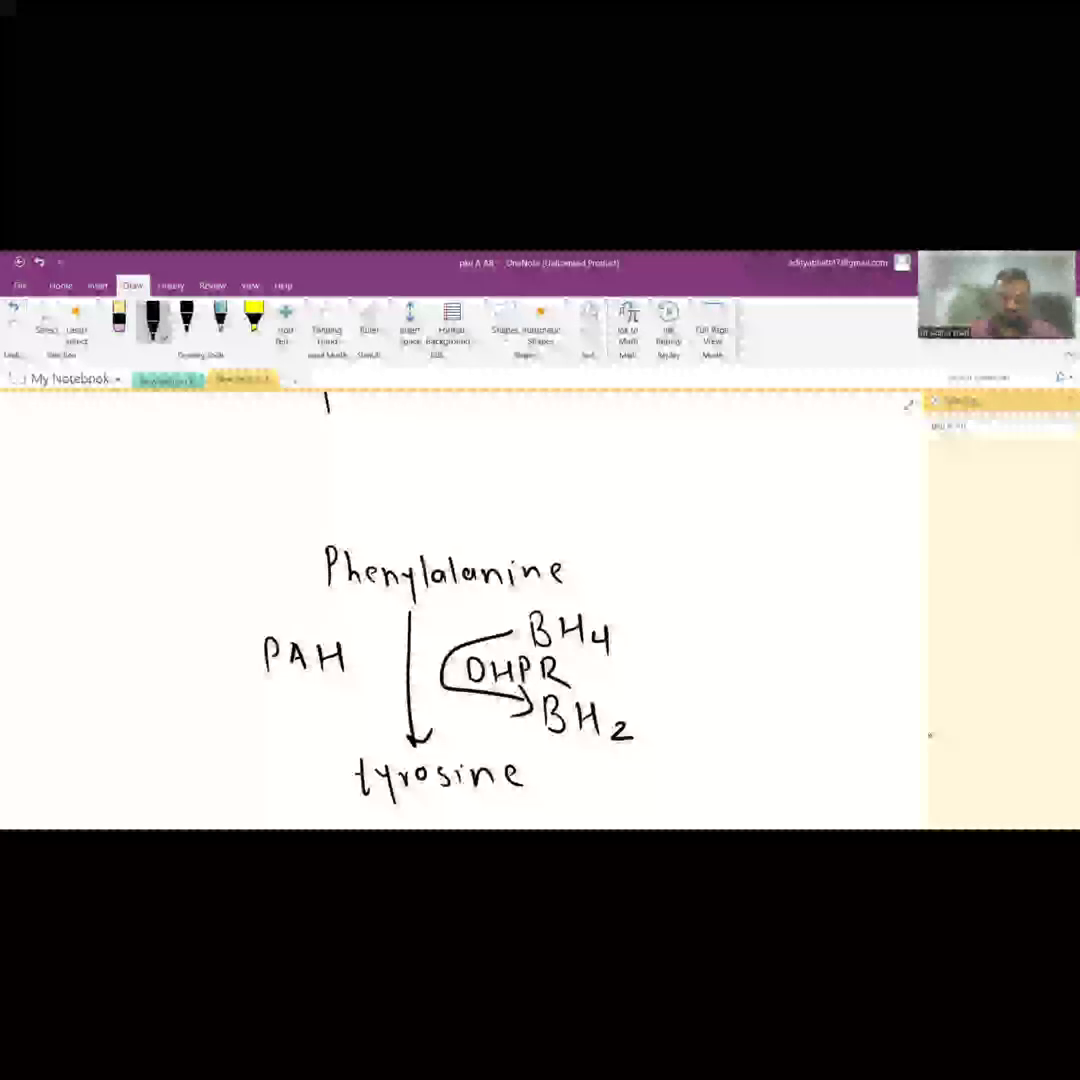
{"action": "scroll", "coordinate": [450, 600], "scroll_direction": "down", "scroll_amount": 2}
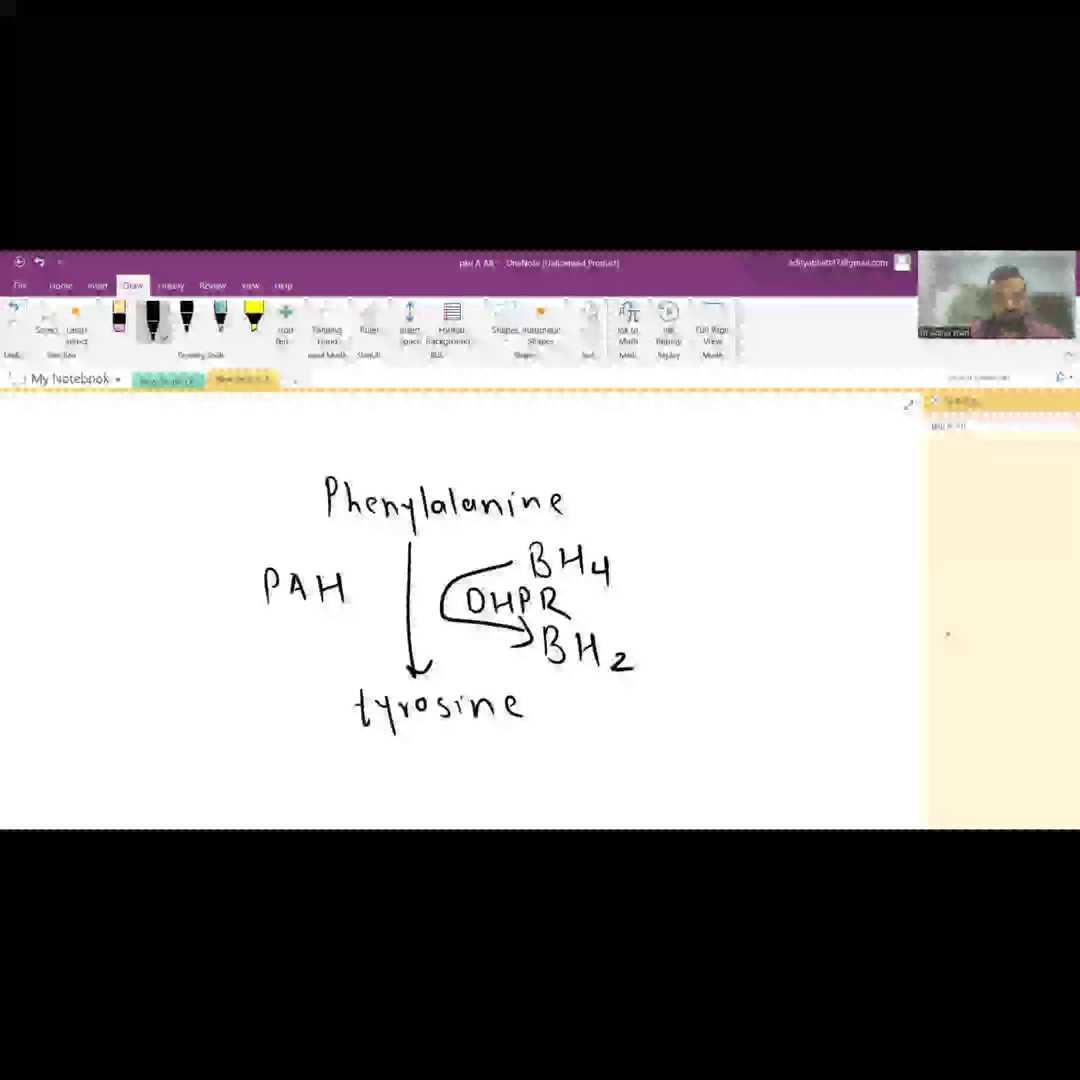
- Draw an inhibition arrow pointing at PAH with a minus sign above it
{"action": "left_click_drag", "start_coordinate": [112, 575], "coordinate": [238, 575]}
{"action": "left_click_drag", "start_coordinate": [224, 565], "coordinate": [224, 586]}
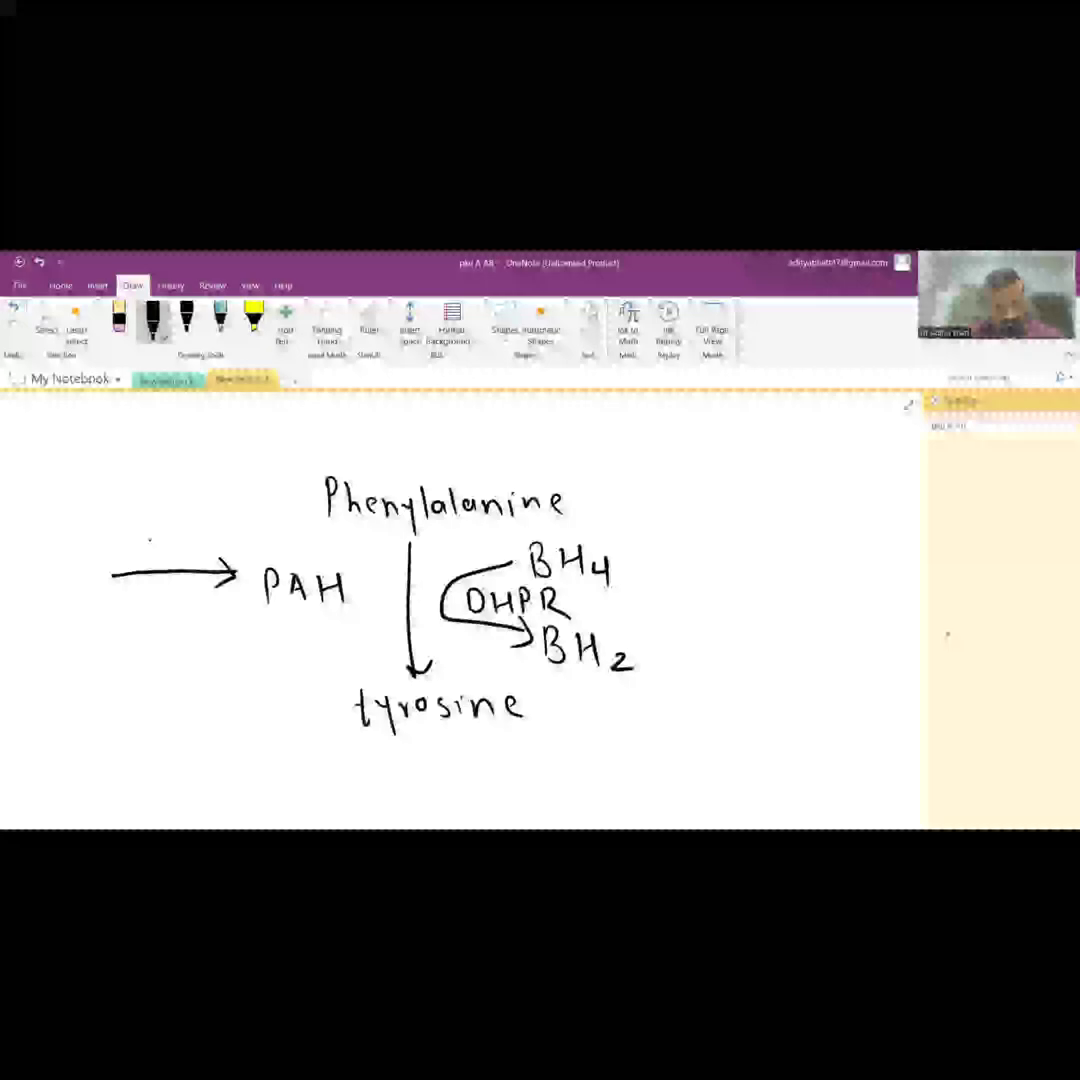
{"action": "left_click_drag", "start_coordinate": [140, 530], "coordinate": [168, 531]}
{"action": "mouse_move", "coordinate": [140, 540]}
{"action": "left_mouse_down"}
{"action": "mouse_move", "coordinate": [168, 540]}
{"action": "mouse_move", "coordinate": [168, 530]}
{"action": "left_mouse_up"}
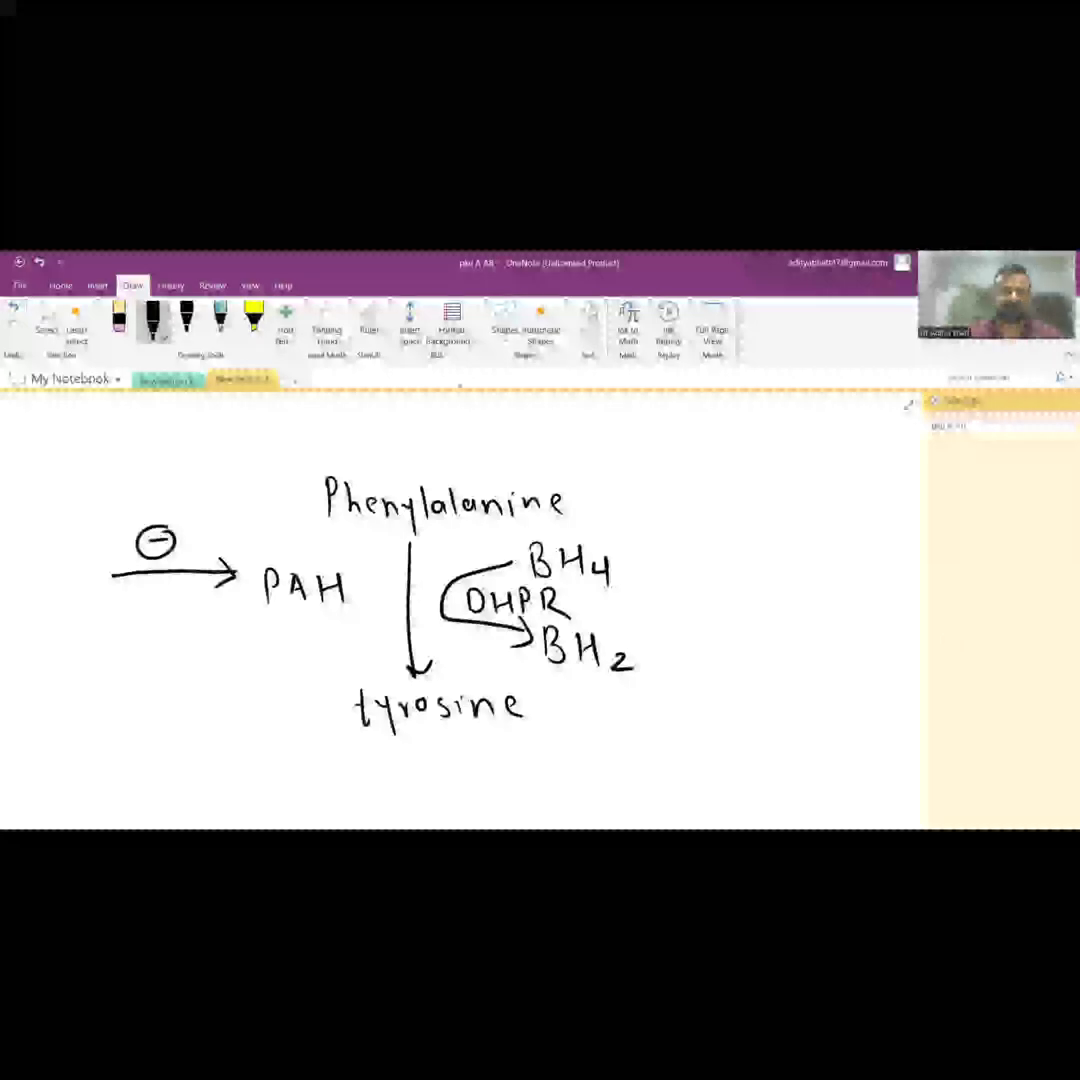
- Draw an arrow from Phenylalanine up-right to a handwritten 'Phenylpyruvate'
{"action": "mouse_move", "coordinate": [568, 496]}
{"action": "left_mouse_down"}
{"action": "mouse_move", "coordinate": [635, 465]}
{"action": "mouse_move", "coordinate": [630, 478]}
{"action": "left_mouse_up"}
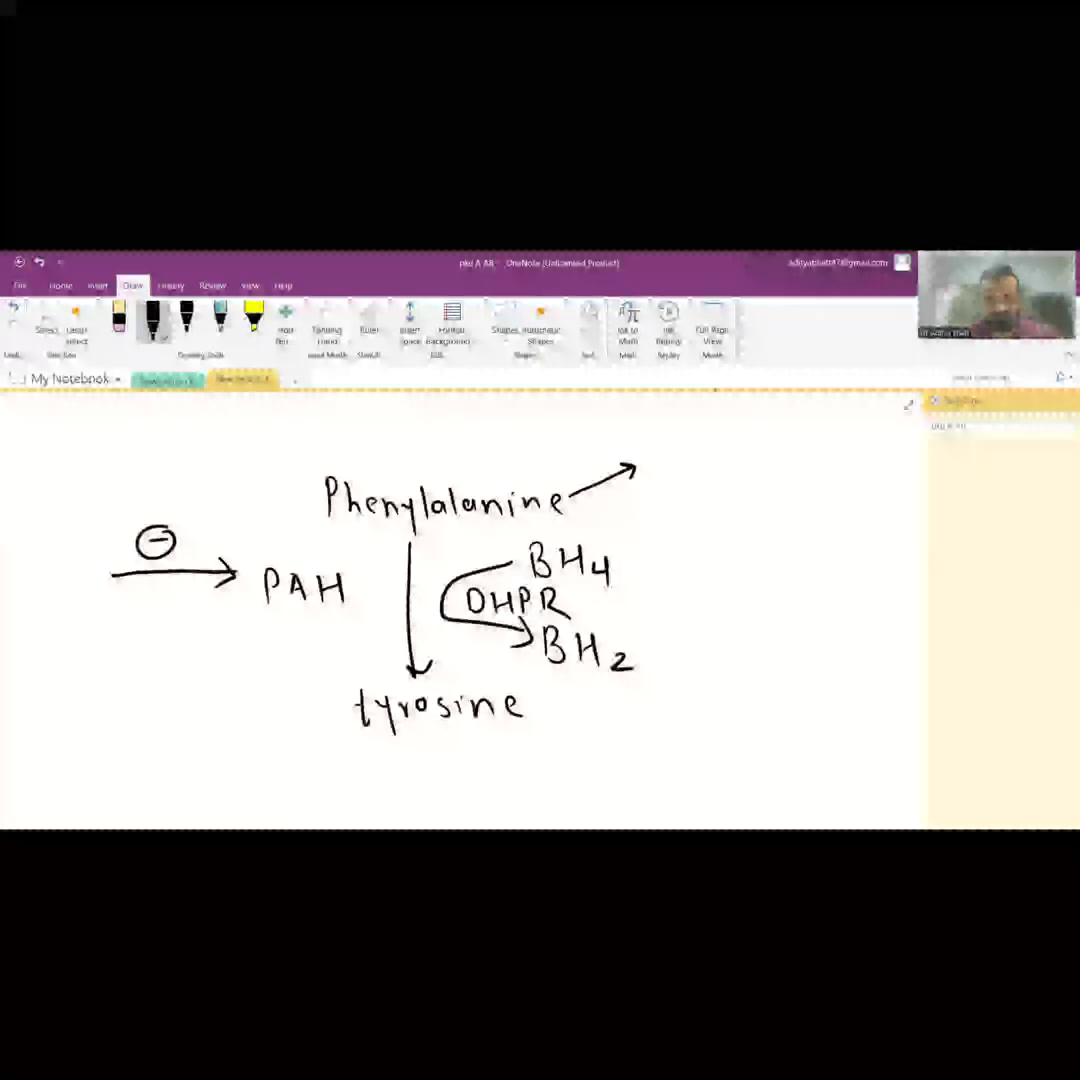
{"action": "mouse_move", "coordinate": [675, 440]}
{"action": "left_mouse_down"}
{"action": "mouse_move", "coordinate": [677, 477]}
{"action": "mouse_move", "coordinate": [679, 461]}
{"action": "left_mouse_up"}
{"action": "mouse_move", "coordinate": [700, 437]}
{"action": "left_mouse_down"}
{"action": "mouse_move", "coordinate": [713, 473]}
{"action": "mouse_move", "coordinate": [756, 477]}
{"action": "mouse_move", "coordinate": [772, 495]}
{"action": "left_mouse_up"}
{"action": "mouse_move", "coordinate": [781, 435]}
{"action": "left_mouse_down"}
{"action": "mouse_move", "coordinate": [782, 475]}
{"action": "mouse_move", "coordinate": [799, 470]}
{"action": "mouse_move", "coordinate": [818, 500]}
{"action": "mouse_move", "coordinate": [837, 462]}
{"action": "mouse_move", "coordinate": [864, 476]}
{"action": "left_mouse_up"}
{"action": "mouse_move", "coordinate": [876, 466]}
{"action": "left_mouse_down"}
{"action": "mouse_move", "coordinate": [870, 476]}
{"action": "mouse_move", "coordinate": [883, 484]}
{"action": "left_mouse_up"}
{"action": "left_click_drag", "start_coordinate": [886, 476], "coordinate": [895, 480]}
- Draw a down arrow from Phenylpyruvate and write 'phenyllactate' beneath it
{"action": "mouse_move", "coordinate": [765, 500]}
{"action": "left_mouse_down"}
{"action": "mouse_move", "coordinate": [768, 562]}
{"action": "mouse_move", "coordinate": [744, 596]}
{"action": "left_mouse_up"}
{"action": "mouse_move", "coordinate": [750, 582]}
{"action": "left_mouse_down"}
{"action": "mouse_move", "coordinate": [760, 608]}
{"action": "mouse_move", "coordinate": [790, 608]}
{"action": "left_mouse_up"}
{"action": "mouse_move", "coordinate": [793, 594]}
{"action": "left_mouse_down"}
{"action": "mouse_move", "coordinate": [803, 622]}
{"action": "mouse_move", "coordinate": [812, 614]}
{"action": "left_mouse_up"}
{"action": "left_click_drag", "start_coordinate": [821, 585], "coordinate": [831, 614]}
{"action": "mouse_move", "coordinate": [846, 598]}
{"action": "left_mouse_down"}
{"action": "mouse_move", "coordinate": [842, 612]}
{"action": "mouse_move", "coordinate": [852, 610]}
{"action": "left_mouse_up"}
{"action": "mouse_move", "coordinate": [862, 588]}
{"action": "left_mouse_down"}
{"action": "mouse_move", "coordinate": [864, 614]}
{"action": "mouse_move", "coordinate": [870, 598]}
{"action": "left_mouse_up"}
{"action": "left_click_drag", "start_coordinate": [876, 600], "coordinate": [884, 612]}
{"action": "left_click_drag", "start_coordinate": [886, 604], "coordinate": [893, 600]}
- Write 'phenylacetate' below phenyllactate
{"action": "mouse_move", "coordinate": [723, 640]}
{"action": "left_mouse_down"}
{"action": "mouse_move", "coordinate": [724, 677]}
{"action": "mouse_move", "coordinate": [733, 650]}
{"action": "left_mouse_up"}
{"action": "mouse_move", "coordinate": [742, 630]}
{"action": "left_mouse_down"}
{"action": "mouse_move", "coordinate": [743, 656]}
{"action": "mouse_move", "coordinate": [753, 656]}
{"action": "left_mouse_up"}
{"action": "left_click_drag", "start_coordinate": [756, 648], "coordinate": [810, 660]}
{"action": "left_click_drag", "start_coordinate": [820, 628], "coordinate": [820, 654]}
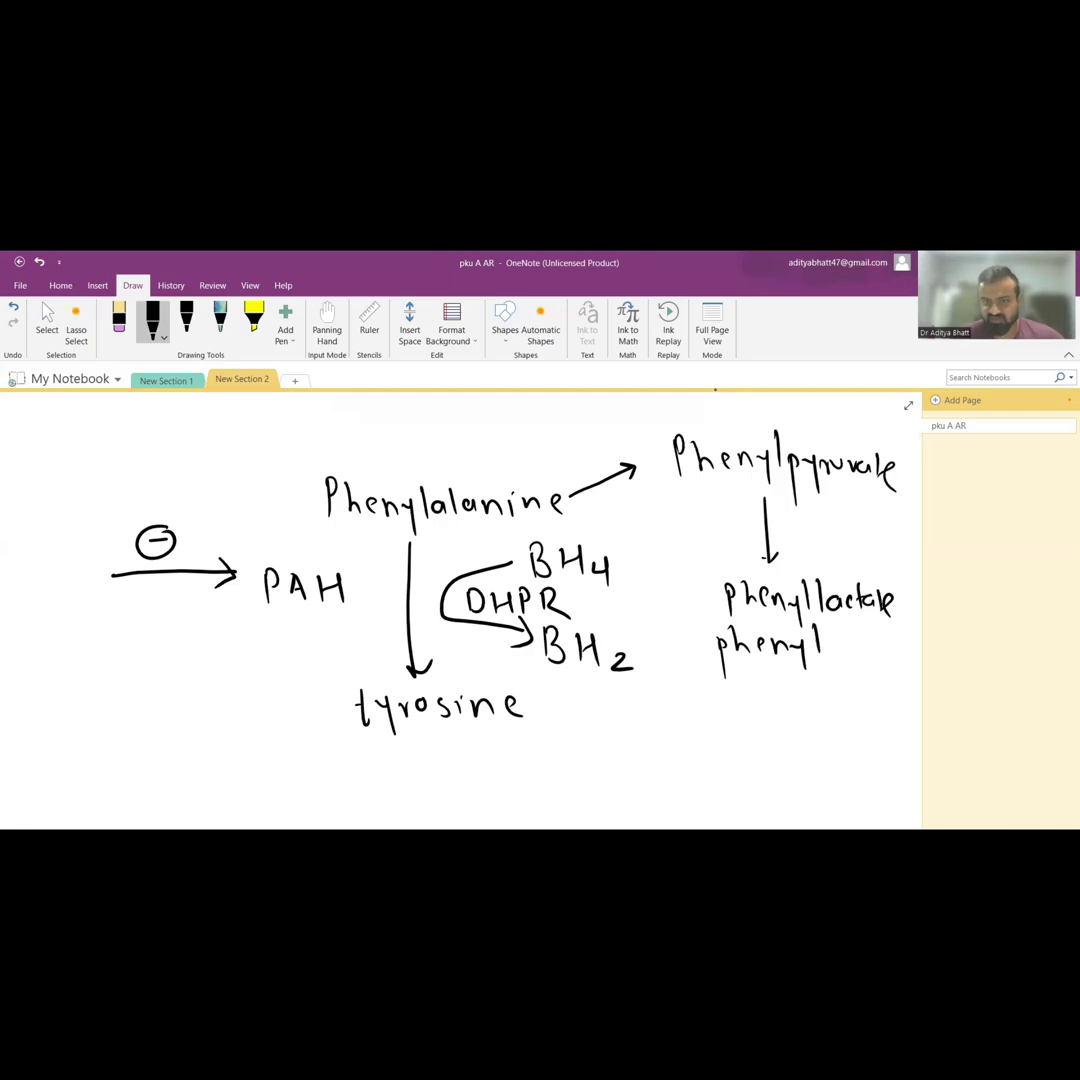
{"action": "left_click_drag", "start_coordinate": [838, 640], "coordinate": [846, 654]}
{"action": "left_click_drag", "start_coordinate": [856, 648], "coordinate": [880, 656]}
{"action": "left_click_drag", "start_coordinate": [870, 640], "coordinate": [905, 652]}
{"action": "scroll", "coordinate": [455, 560], "scroll_direction": "down", "scroll_amount": 2}
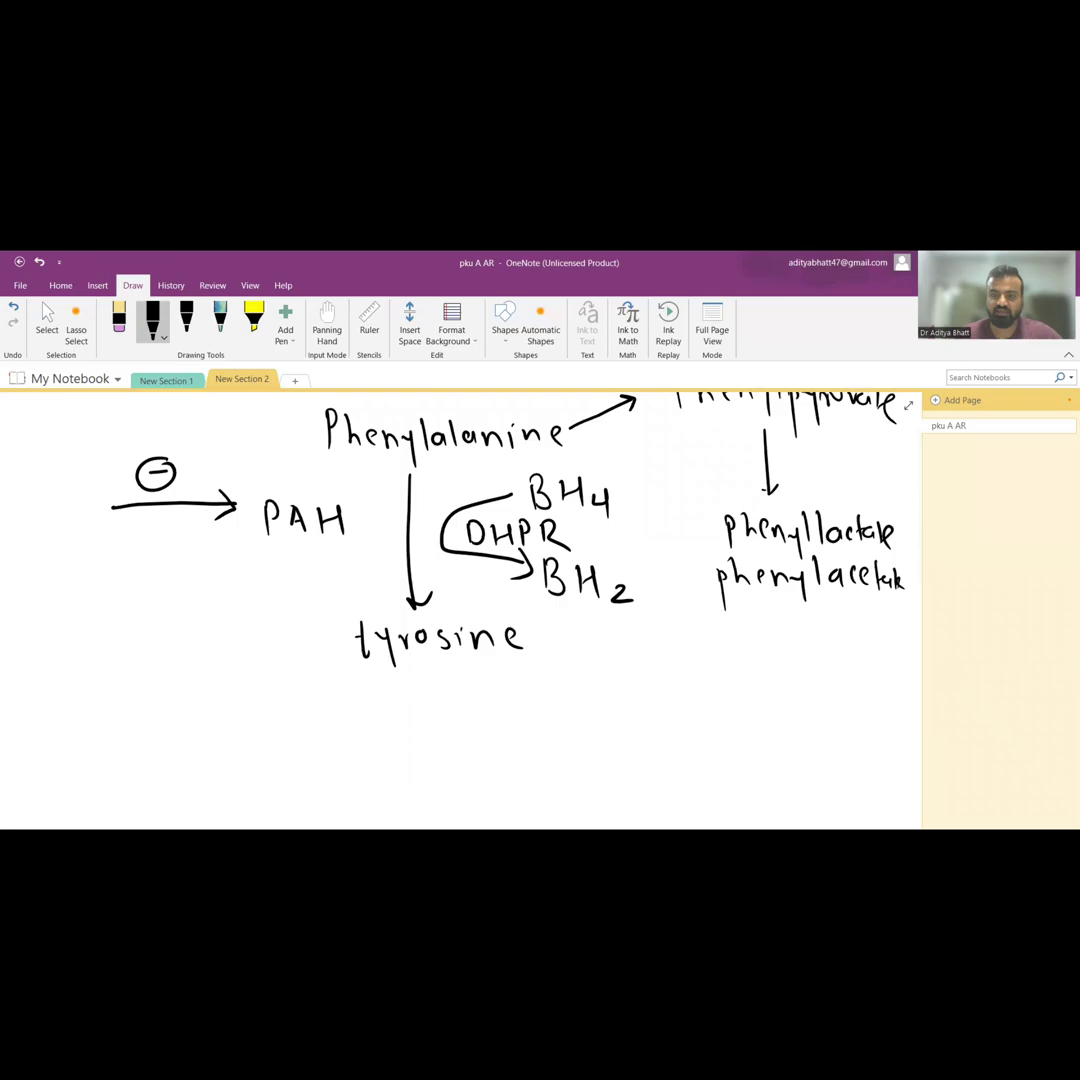
- On blank space, write the 'c/f' heading with three branch lines below it
{"action": "scroll", "coordinate": [455, 600], "scroll_direction": "down", "scroll_amount": 8}
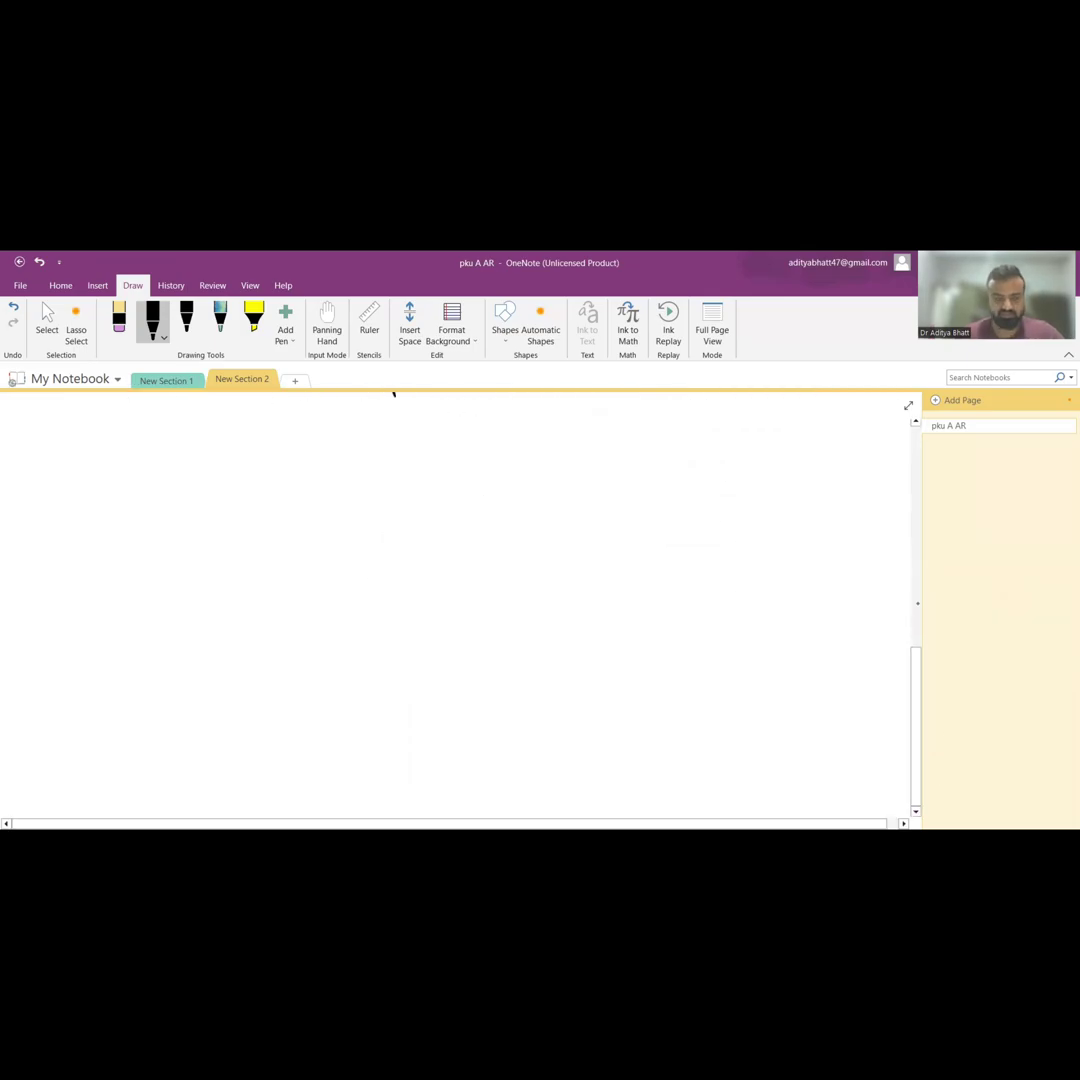
{"action": "left_click_drag", "start_coordinate": [381, 462], "coordinate": [378, 486]}
{"action": "left_click_drag", "start_coordinate": [392, 450], "coordinate": [408, 495]}
{"action": "left_click_drag", "start_coordinate": [403, 477], "coordinate": [426, 475]}
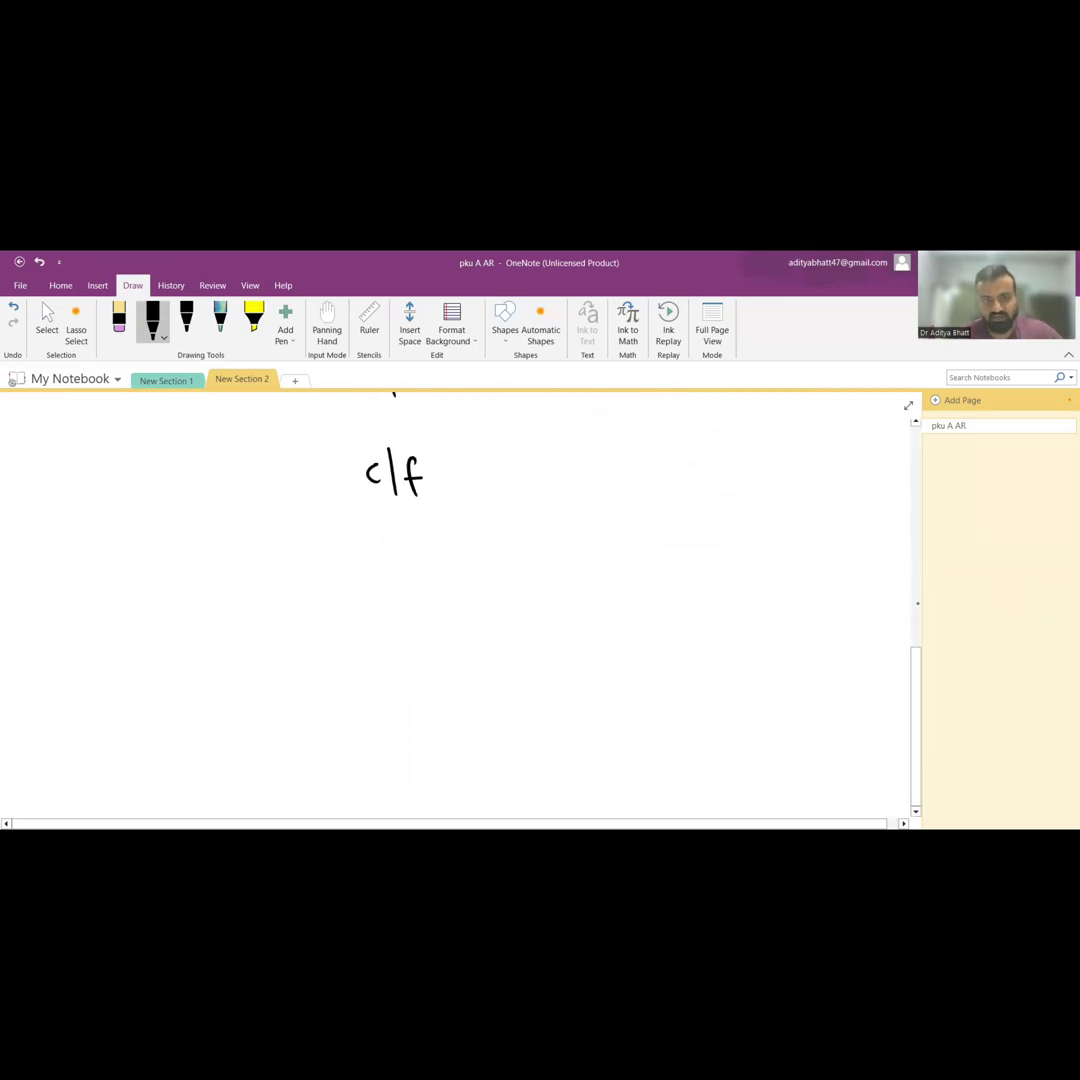
{"action": "left_click_drag", "start_coordinate": [349, 508], "coordinate": [281, 555]}
{"action": "left_click_drag", "start_coordinate": [410, 505], "coordinate": [410, 567]}
{"action": "left_click_drag", "start_coordinate": [459, 508], "coordinate": [580, 546]}
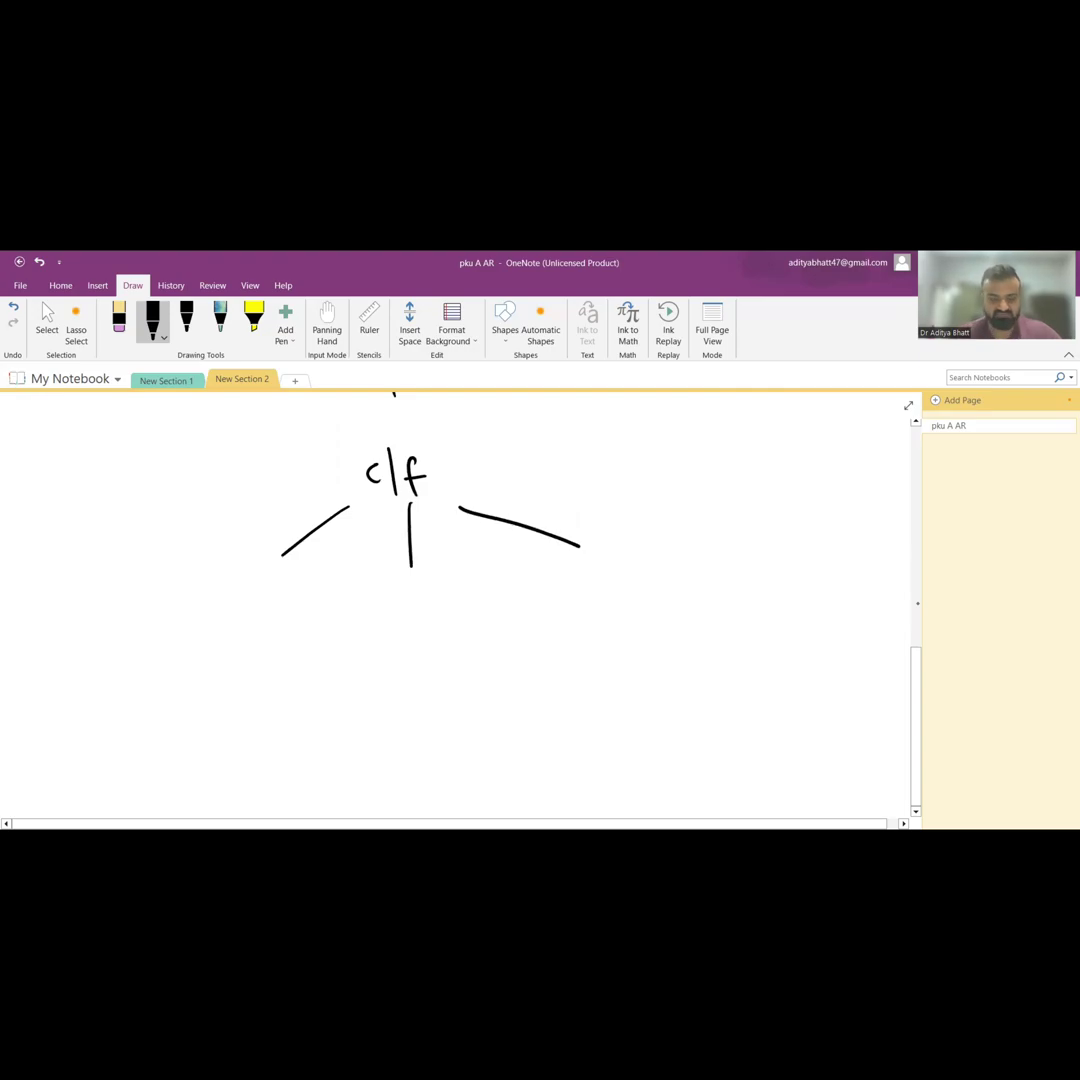
- Label the left branch 'Neonate'
{"action": "mouse_move", "coordinate": [182, 604]}
{"action": "left_mouse_down"}
{"action": "mouse_move", "coordinate": [206, 578]}
{"action": "mouse_move", "coordinate": [227, 604]}
{"action": "left_mouse_up"}
{"action": "mouse_move", "coordinate": [246, 590]}
{"action": "left_mouse_down"}
{"action": "mouse_move", "coordinate": [236, 604]}
{"action": "mouse_move", "coordinate": [248, 588]}
{"action": "left_mouse_up"}
{"action": "left_click_drag", "start_coordinate": [254, 588], "coordinate": [270, 604]}
{"action": "left_click_drag", "start_coordinate": [288, 590], "coordinate": [302, 604]}
{"action": "left_click_drag", "start_coordinate": [294, 586], "coordinate": [310, 584]}
{"action": "left_click_drag", "start_coordinate": [308, 592], "coordinate": [320, 602]}
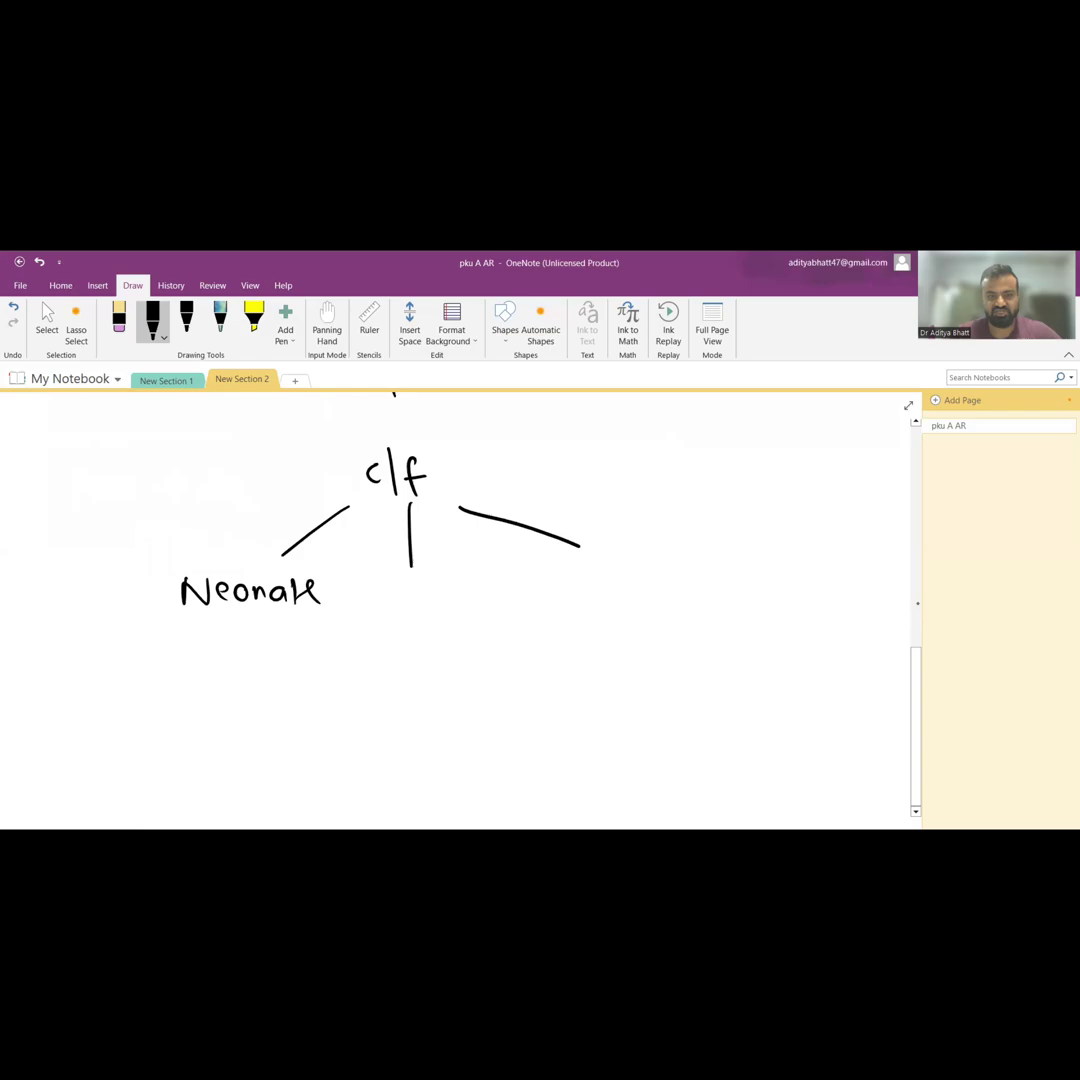
- Write 'early childhood' under the middle branch
{"action": "left_click_drag", "start_coordinate": [388, 601], "coordinate": [400, 612]}
{"action": "left_click_drag", "start_coordinate": [414, 595], "coordinate": [450, 612]}
{"action": "left_click_drag", "start_coordinate": [455, 598], "coordinate": [466, 610]}
{"action": "left_click_drag", "start_coordinate": [466, 595], "coordinate": [466, 648]}
{"action": "mouse_move", "coordinate": [398, 636]}
{"action": "left_mouse_down"}
{"action": "mouse_move", "coordinate": [396, 652]}
{"action": "mouse_move", "coordinate": [410, 652]}
{"action": "left_mouse_up"}
{"action": "mouse_move", "coordinate": [414, 640]}
{"action": "left_mouse_down"}
{"action": "mouse_move", "coordinate": [414, 652]}
{"action": "mouse_move", "coordinate": [427, 652]}
{"action": "left_mouse_up"}
{"action": "left_click_drag", "start_coordinate": [432, 640], "coordinate": [477, 655]}
{"action": "left_click_drag", "start_coordinate": [478, 640], "coordinate": [490, 655]}
{"action": "left_click_drag", "start_coordinate": [505, 635], "coordinate": [530, 652]}
{"action": "left_click_drag", "start_coordinate": [538, 612], "coordinate": [538, 658]}
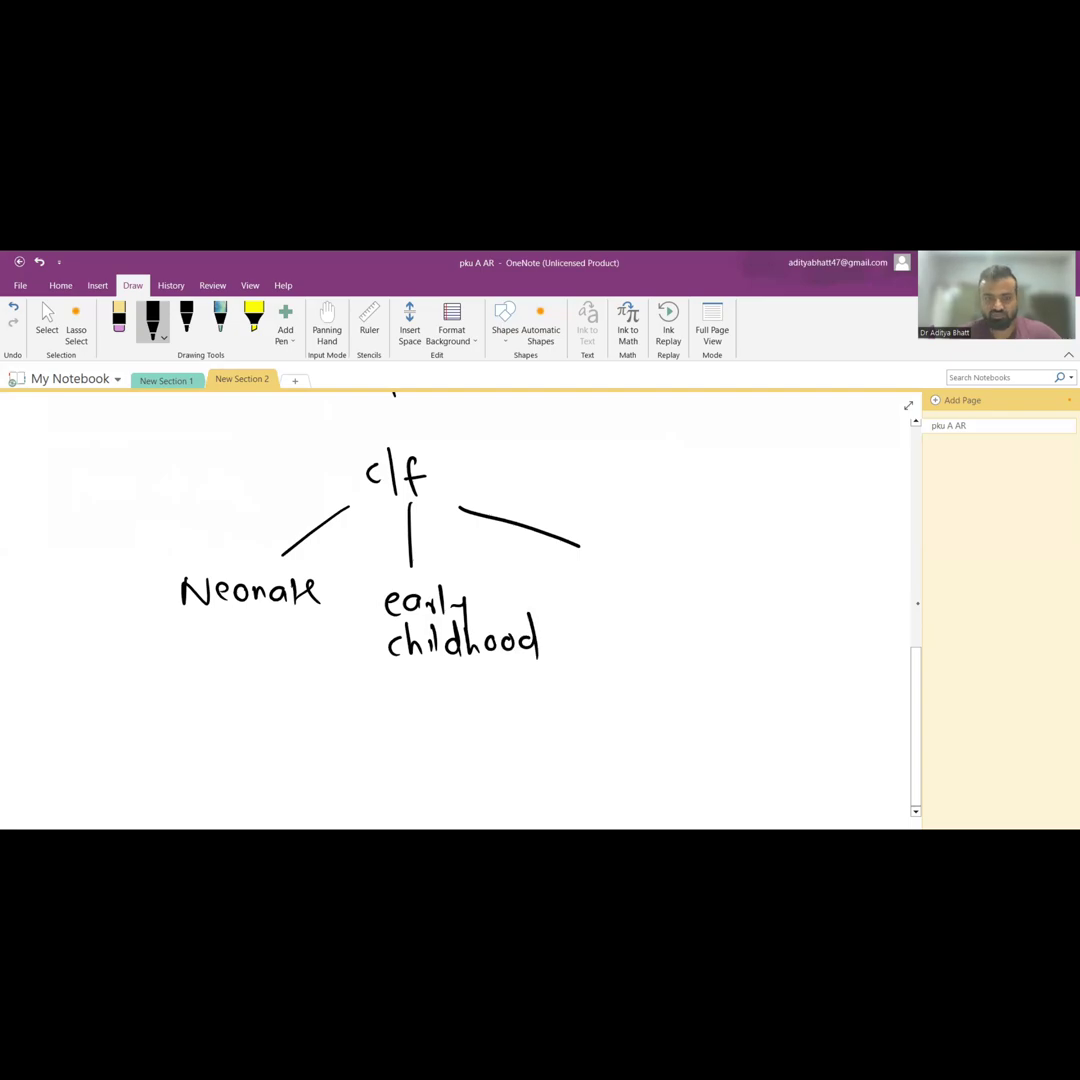
- Add '(classical)' beneath early childhood
{"action": "mouse_move", "coordinate": [378, 680]}
{"action": "left_mouse_down"}
{"action": "mouse_move", "coordinate": [377, 716]}
{"action": "mouse_move", "coordinate": [402, 707]}
{"action": "left_mouse_up"}
{"action": "mouse_move", "coordinate": [408, 678]}
{"action": "left_mouse_down"}
{"action": "mouse_move", "coordinate": [409, 708]}
{"action": "mouse_move", "coordinate": [440, 707]}
{"action": "left_mouse_up"}
{"action": "mouse_move", "coordinate": [476, 692]}
{"action": "left_mouse_down"}
{"action": "mouse_move", "coordinate": [465, 707]}
{"action": "mouse_move", "coordinate": [508, 706]}
{"action": "left_mouse_up"}
{"action": "left_click_drag", "start_coordinate": [532, 691], "coordinate": [542, 706]}
{"action": "left_click_drag", "start_coordinate": [492, 677], "coordinate": [493, 679]}
{"action": "left_click_drag", "start_coordinate": [559, 664], "coordinate": [561, 728]}
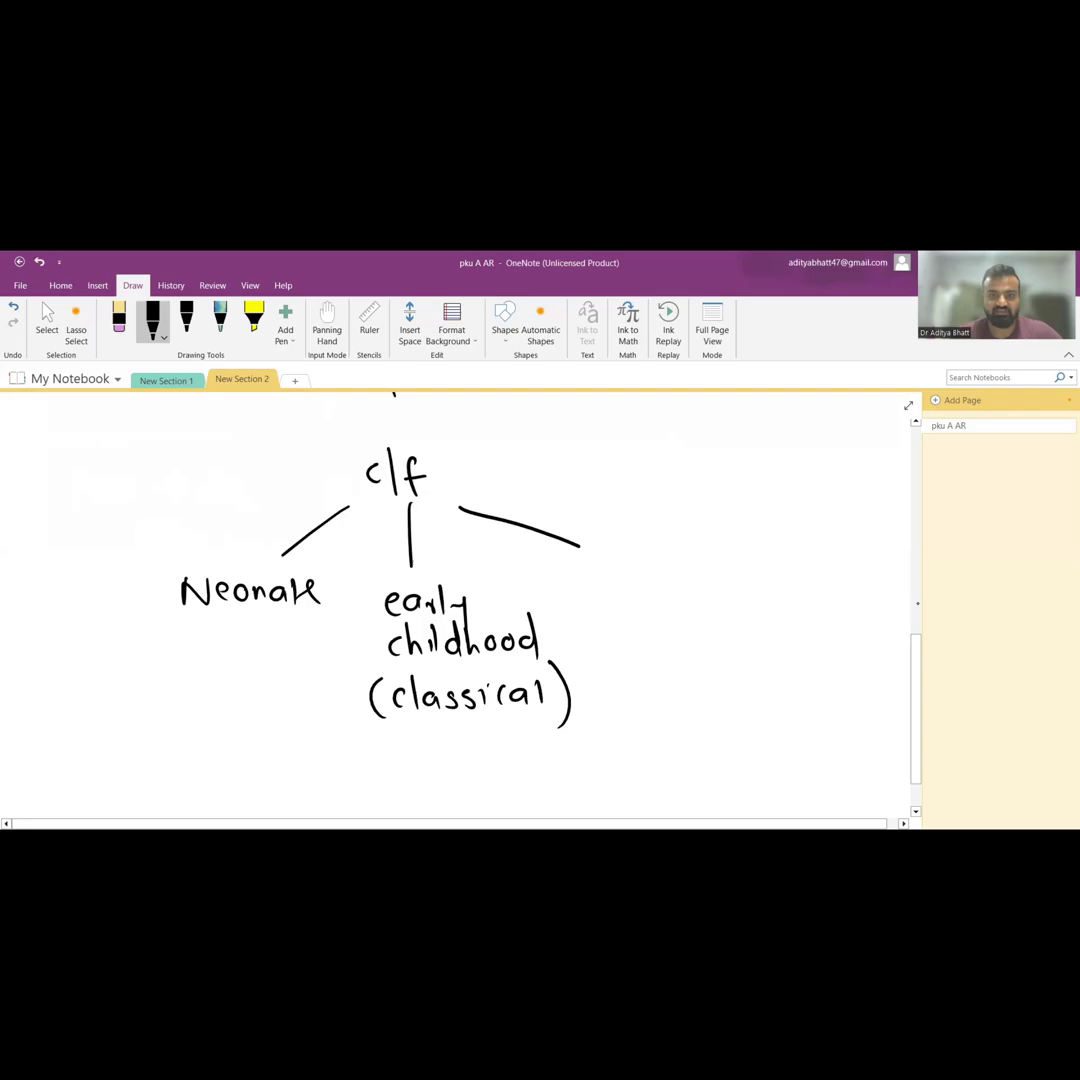
- Label the right branch 'Adult'
{"action": "mouse_move", "coordinate": [599, 576]}
{"action": "left_mouse_down"}
{"action": "mouse_move", "coordinate": [624, 574]}
{"action": "mouse_move", "coordinate": [620, 563]}
{"action": "left_mouse_up"}
{"action": "mouse_move", "coordinate": [645, 555]}
{"action": "left_mouse_down"}
{"action": "mouse_move", "coordinate": [650, 578]}
{"action": "mouse_move", "coordinate": [678, 578]}
{"action": "left_mouse_up"}
{"action": "left_click_drag", "start_coordinate": [692, 540], "coordinate": [694, 578]}
{"action": "scroll", "coordinate": [455, 600], "scroll_direction": "down", "scroll_amount": 4}
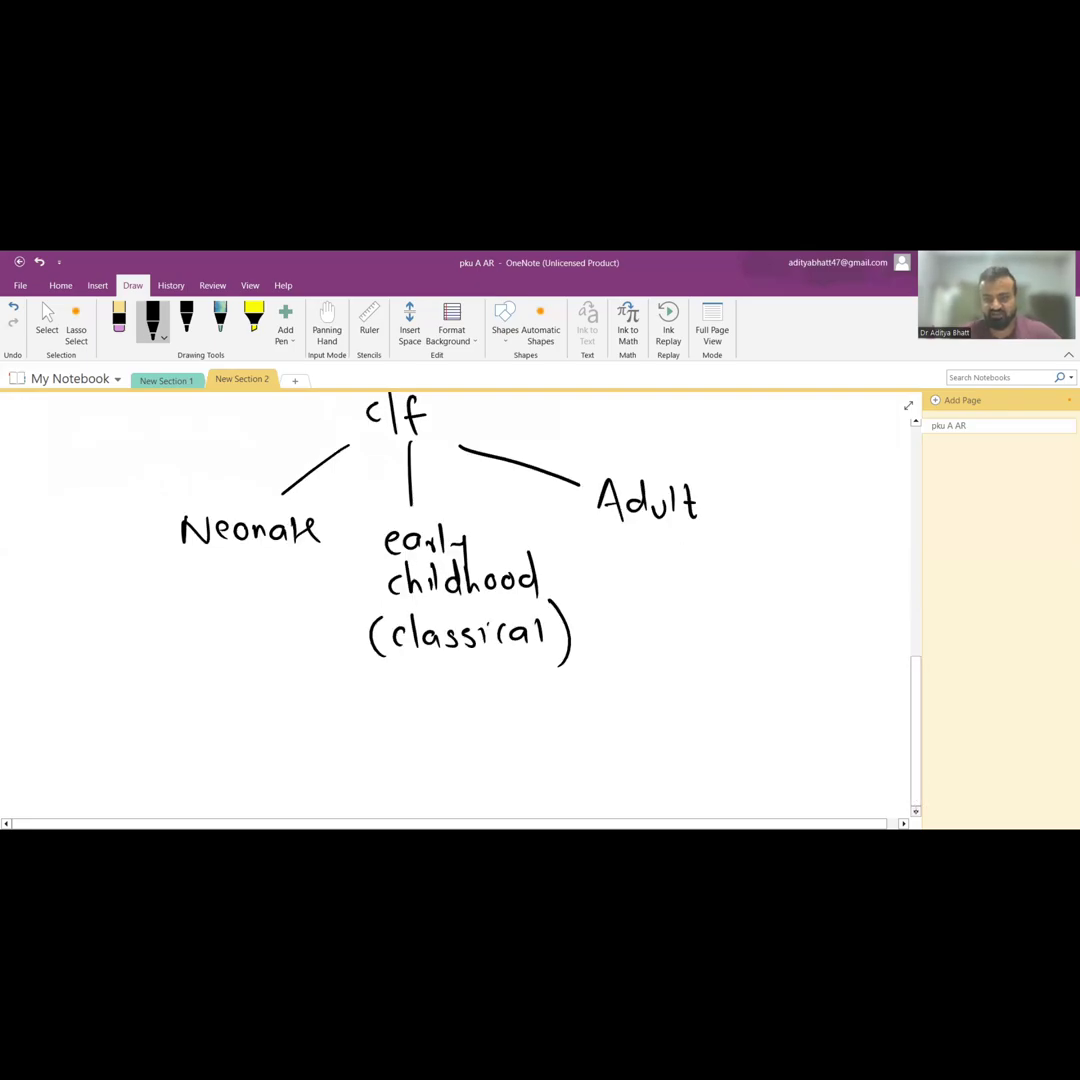
- Draw an arrow down-left from Neonate and write 'asymp at birth.'
{"action": "left_click_drag", "start_coordinate": [175, 452], "coordinate": [137, 503]}
{"action": "mouse_move", "coordinate": [140, 478]}
{"action": "left_mouse_down"}
{"action": "mouse_move", "coordinate": [137, 503]}
{"action": "mouse_move", "coordinate": [163, 497]}
{"action": "left_mouse_up"}
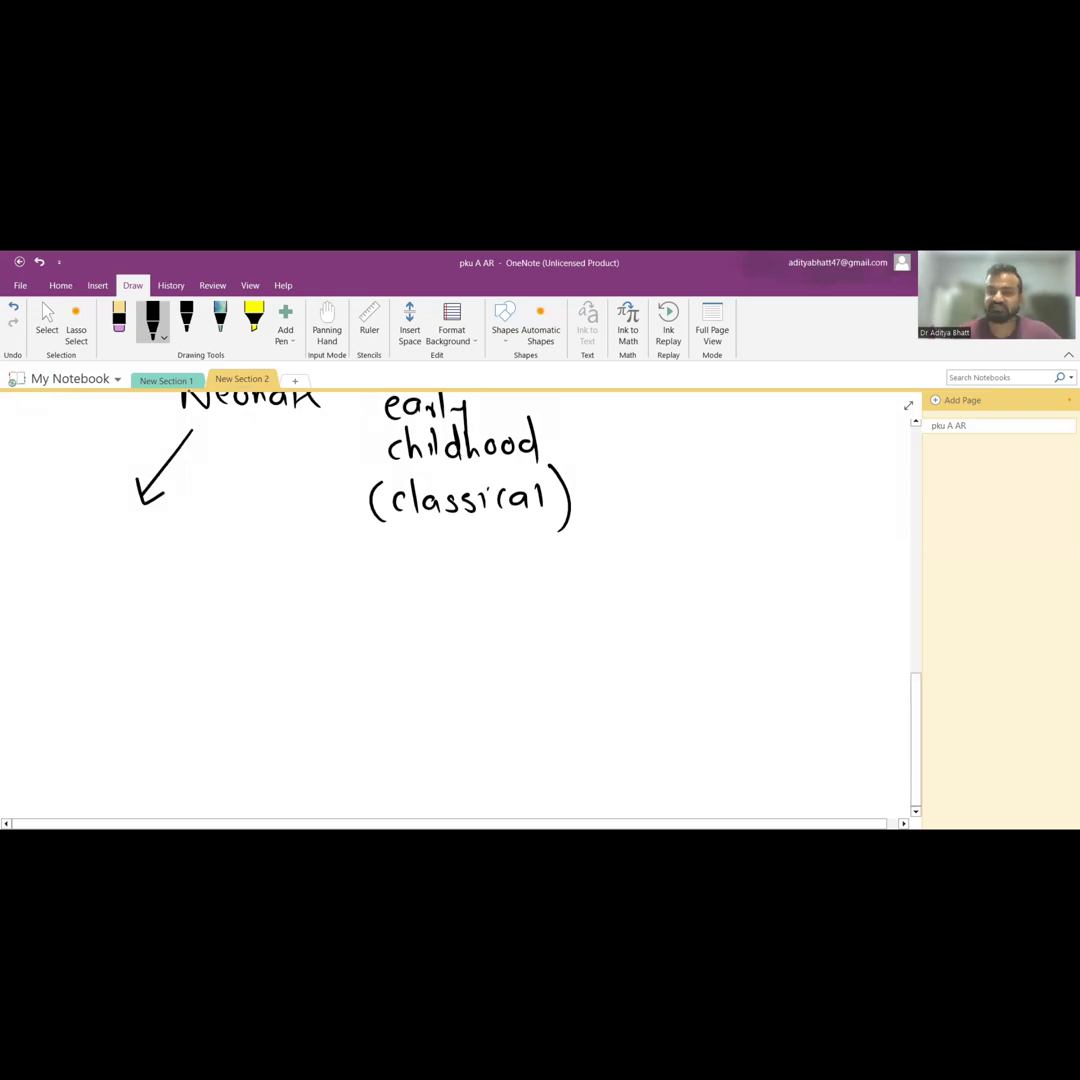
{"action": "mouse_move", "coordinate": [57, 520]}
{"action": "left_mouse_down"}
{"action": "mouse_move", "coordinate": [58, 537]}
{"action": "mouse_move", "coordinate": [88, 550]}
{"action": "mouse_move", "coordinate": [142, 530]}
{"action": "mouse_move", "coordinate": [180, 535]}
{"action": "left_mouse_up"}
{"action": "left_click_drag", "start_coordinate": [170, 518], "coordinate": [186, 516]}
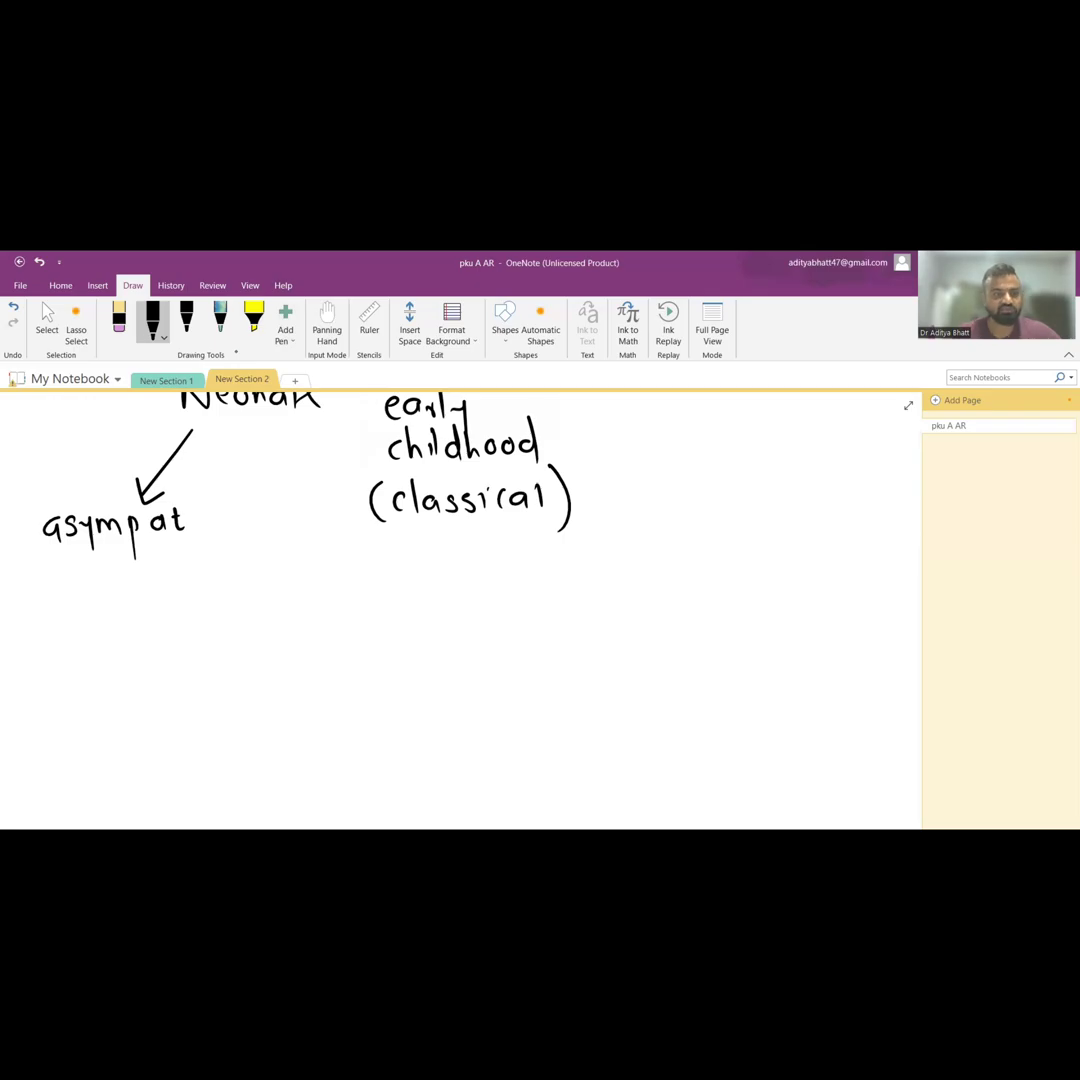
{"action": "left_click_drag", "start_coordinate": [60, 560], "coordinate": [62, 591]}
{"action": "left_click_drag", "start_coordinate": [82, 576], "coordinate": [98, 577]}
{"action": "mouse_move", "coordinate": [104, 566]}
{"action": "left_mouse_down"}
{"action": "mouse_move", "coordinate": [105, 592]}
{"action": "mouse_move", "coordinate": [113, 576]}
{"action": "left_mouse_up"}
{"action": "left_click_drag", "start_coordinate": [120, 563], "coordinate": [139, 592]}
{"action": "left_click", "coordinate": [147, 588]}
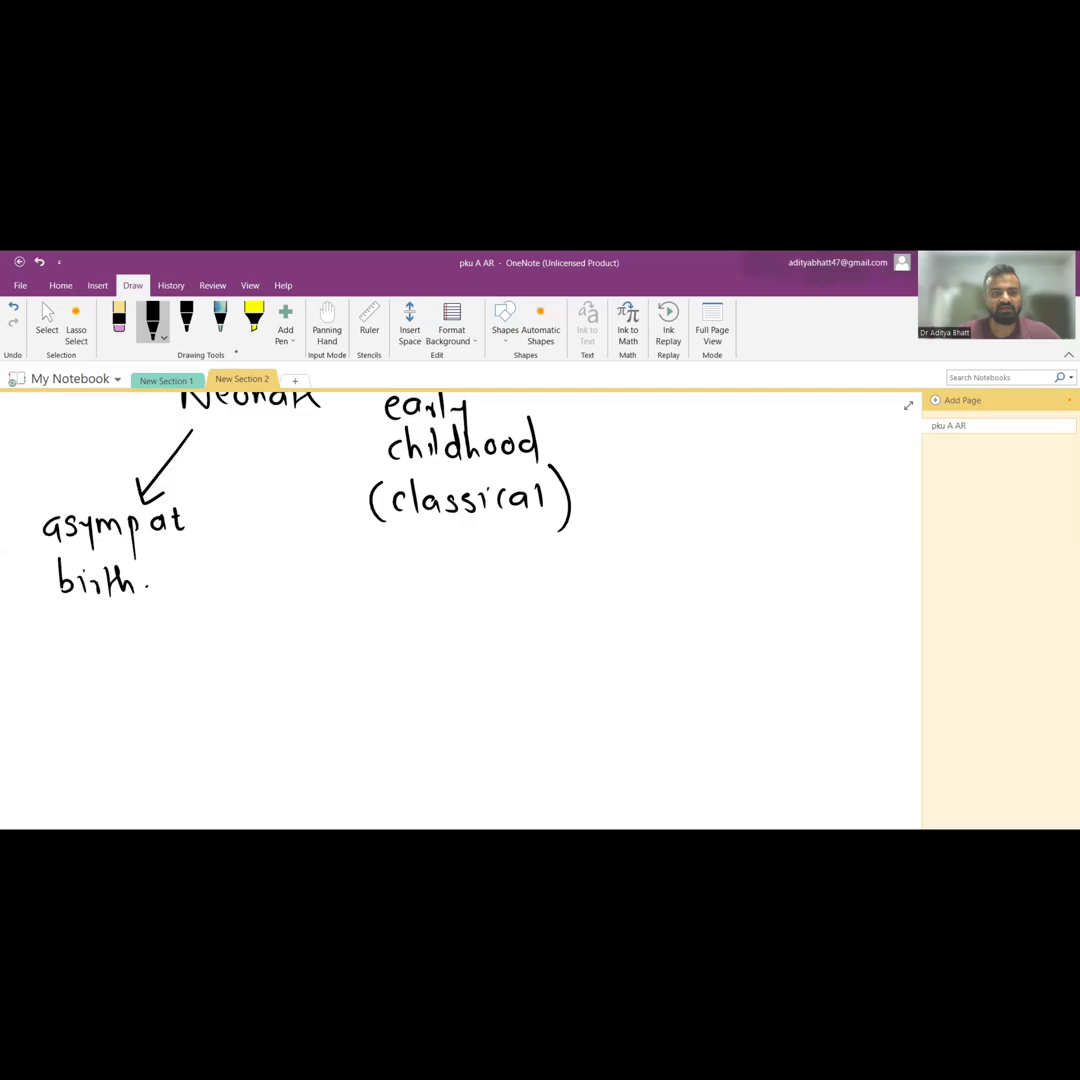
- Write 'Symp. 48-72hrs' on the next line
{"action": "mouse_move", "coordinate": [48, 636]}
{"action": "left_mouse_down"}
{"action": "mouse_move", "coordinate": [34, 662]}
{"action": "mouse_move", "coordinate": [62, 674]}
{"action": "mouse_move", "coordinate": [115, 648]}
{"action": "mouse_move", "coordinate": [166, 642]}
{"action": "left_mouse_up"}
{"action": "left_click", "coordinate": [133, 648]}
{"action": "mouse_move", "coordinate": [160, 622]}
{"action": "left_mouse_down"}
{"action": "mouse_move", "coordinate": [158, 650]}
{"action": "mouse_move", "coordinate": [204, 640]}
{"action": "left_mouse_up"}
{"action": "mouse_move", "coordinate": [208, 624]}
{"action": "left_mouse_down"}
{"action": "mouse_move", "coordinate": [214, 648]}
{"action": "mouse_move", "coordinate": [242, 646]}
{"action": "left_mouse_up"}
{"action": "left_click_drag", "start_coordinate": [250, 620], "coordinate": [268, 648]}
{"action": "mouse_move", "coordinate": [272, 634]}
{"action": "left_mouse_down"}
{"action": "mouse_move", "coordinate": [288, 630]}
{"action": "mouse_move", "coordinate": [294, 648]}
{"action": "left_mouse_up"}
{"action": "mouse_move", "coordinate": [32, 704]}
{"action": "left_mouse_down"}
{"action": "mouse_move", "coordinate": [40, 698]}
{"action": "mouse_move", "coordinate": [46, 712]}
{"action": "left_mouse_up"}
- Write 'epilepsy' below the symptoms line
{"action": "left_click_drag", "start_coordinate": [56, 694], "coordinate": [62, 732]}
{"action": "mouse_move", "coordinate": [58, 696]}
{"action": "left_mouse_down"}
{"action": "mouse_move", "coordinate": [60, 712]}
{"action": "mouse_move", "coordinate": [86, 712]}
{"action": "left_mouse_up"}
{"action": "left_click", "coordinate": [71, 686]}
{"action": "left_click_drag", "start_coordinate": [94, 702], "coordinate": [114, 734]}
{"action": "mouse_move", "coordinate": [114, 696]}
{"action": "left_mouse_down"}
{"action": "mouse_move", "coordinate": [126, 708]}
{"action": "mouse_move", "coordinate": [162, 708]}
{"action": "left_mouse_up"}
{"action": "left_click_drag", "start_coordinate": [176, 688], "coordinate": [172, 730]}
- Add 'eczema' and 'Vomitting' below epilepsy
{"action": "left_click_drag", "start_coordinate": [30, 748], "coordinate": [40, 758]}
{"action": "mouse_move", "coordinate": [58, 740]}
{"action": "left_mouse_down"}
{"action": "mouse_move", "coordinate": [54, 758]}
{"action": "mouse_move", "coordinate": [160, 758]}
{"action": "left_mouse_up"}
{"action": "left_click_drag", "start_coordinate": [34, 772], "coordinate": [70, 782]}
{"action": "mouse_move", "coordinate": [82, 776]}
{"action": "left_mouse_down"}
{"action": "mouse_move", "coordinate": [88, 794]}
{"action": "mouse_move", "coordinate": [132, 795]}
{"action": "left_mouse_up"}
{"action": "mouse_move", "coordinate": [142, 768]}
{"action": "left_mouse_down"}
{"action": "mouse_move", "coordinate": [144, 795]}
{"action": "mouse_move", "coordinate": [152, 776]}
{"action": "left_mouse_up"}
{"action": "left_click_drag", "start_coordinate": [160, 780], "coordinate": [162, 795]}
{"action": "left_click_drag", "start_coordinate": [170, 782], "coordinate": [214, 800]}
- Write 'musty odor urine' below Vomitting
{"action": "scroll", "coordinate": [455, 610], "scroll_direction": "down", "scroll_amount": 3}
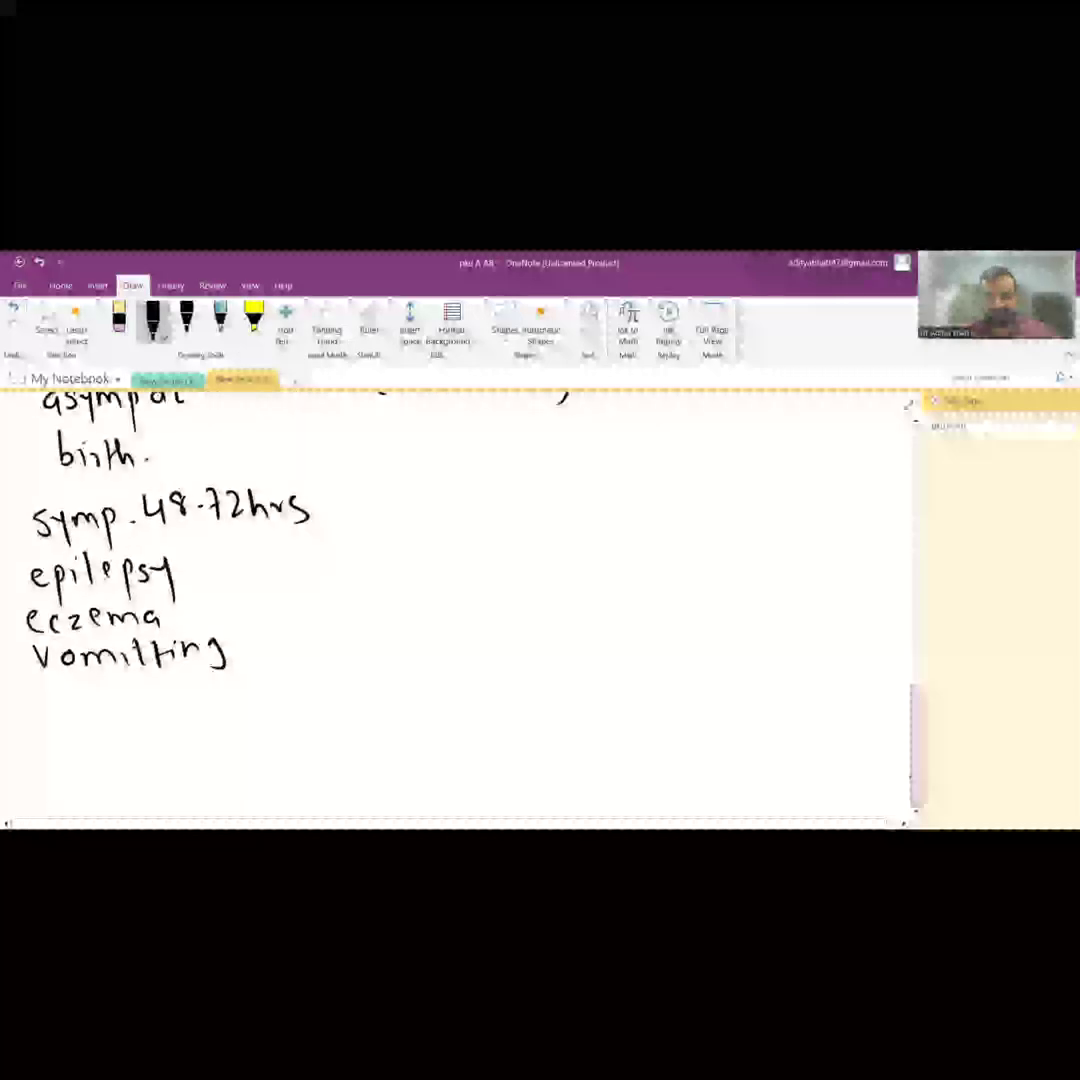
{"action": "mouse_move", "coordinate": [35, 690]}
{"action": "left_mouse_down"}
{"action": "mouse_move", "coordinate": [36, 714]}
{"action": "mouse_move", "coordinate": [88, 712]}
{"action": "left_mouse_up"}
{"action": "mouse_move", "coordinate": [100, 694]}
{"action": "left_mouse_down"}
{"action": "mouse_move", "coordinate": [90, 712]}
{"action": "mouse_move", "coordinate": [110, 714]}
{"action": "left_mouse_up"}
{"action": "mouse_move", "coordinate": [98, 696]}
{"action": "left_mouse_down"}
{"action": "mouse_move", "coordinate": [116, 696]}
{"action": "mouse_move", "coordinate": [134, 722]}
{"action": "left_mouse_up"}
{"action": "mouse_move", "coordinate": [160, 694]}
{"action": "left_mouse_down"}
{"action": "mouse_move", "coordinate": [182, 708]}
{"action": "mouse_move", "coordinate": [214, 694]}
{"action": "mouse_move", "coordinate": [256, 700]}
{"action": "mouse_move", "coordinate": [272, 682]}
{"action": "mouse_move", "coordinate": [279, 700]}
{"action": "left_mouse_up"}
{"action": "left_click_drag", "start_coordinate": [286, 700], "coordinate": [326, 696]}
- Handwrite 'progressive fairness' with a brace under (classical)
{"action": "scroll", "coordinate": [455, 610], "scroll_direction": "up", "scroll_amount": 3}
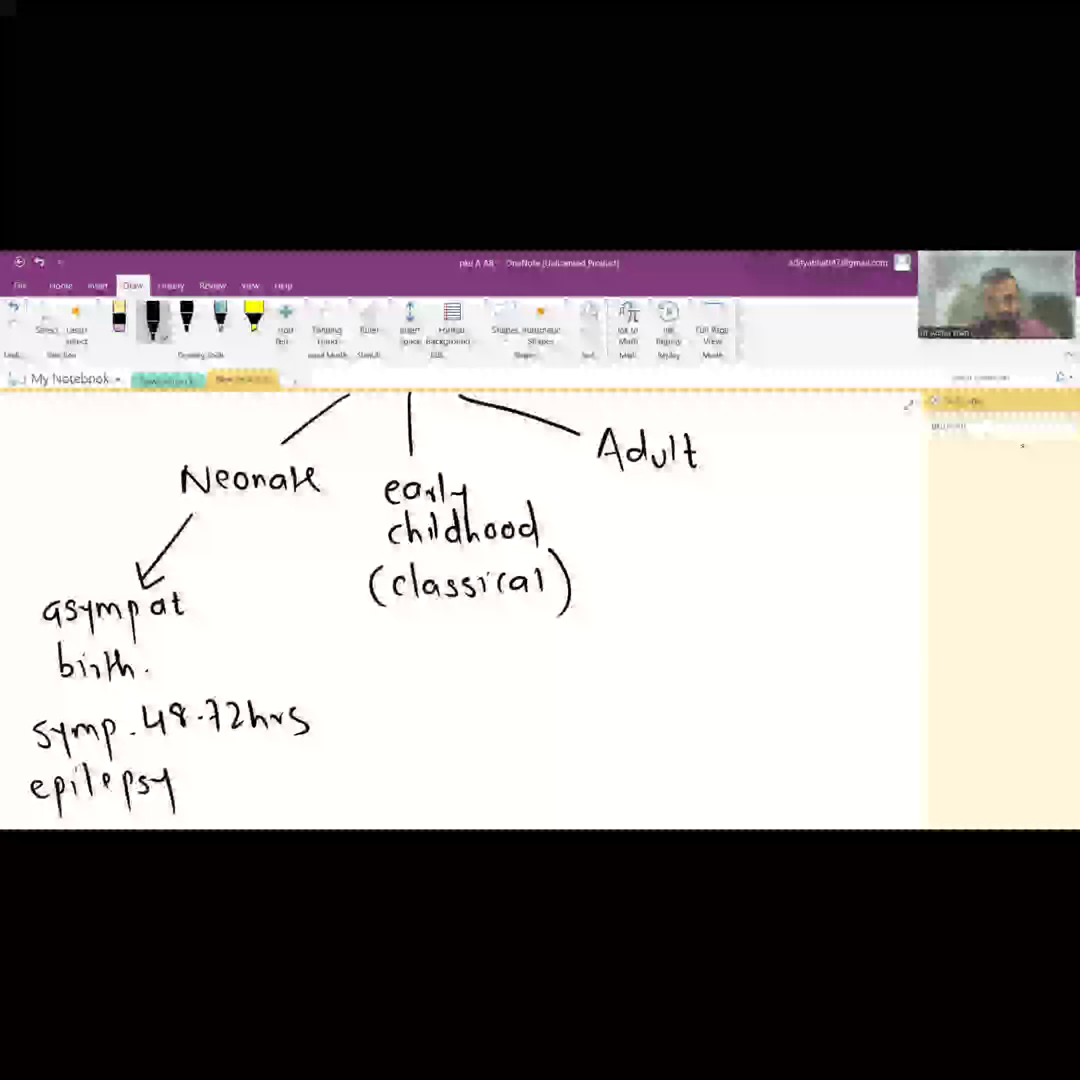
{"action": "mouse_move", "coordinate": [349, 643]}
{"action": "left_mouse_down"}
{"action": "mouse_move", "coordinate": [350, 687]}
{"action": "mouse_move", "coordinate": [371, 653]}
{"action": "mouse_move", "coordinate": [395, 646]}
{"action": "left_mouse_up"}
{"action": "left_click", "coordinate": [419, 651]}
{"action": "mouse_move", "coordinate": [406, 645]}
{"action": "left_mouse_down"}
{"action": "mouse_move", "coordinate": [414, 684]}
{"action": "mouse_move", "coordinate": [438, 648]}
{"action": "left_mouse_up"}
{"action": "left_click_drag", "start_coordinate": [442, 656], "coordinate": [477, 660]}
{"action": "mouse_move", "coordinate": [503, 647]}
{"action": "left_mouse_down"}
{"action": "mouse_move", "coordinate": [503, 660]}
{"action": "mouse_move", "coordinate": [518, 662]}
{"action": "mouse_move", "coordinate": [528, 640]}
{"action": "mouse_move", "coordinate": [560, 650]}
{"action": "left_mouse_up"}
{"action": "mouse_move", "coordinate": [368, 697]}
{"action": "left_mouse_down"}
{"action": "mouse_move", "coordinate": [360, 733]}
{"action": "mouse_move", "coordinate": [370, 711]}
{"action": "left_mouse_up"}
{"action": "mouse_move", "coordinate": [388, 708]}
{"action": "left_mouse_down"}
{"action": "mouse_move", "coordinate": [390, 728]}
{"action": "mouse_move", "coordinate": [482, 724]}
{"action": "left_mouse_up"}
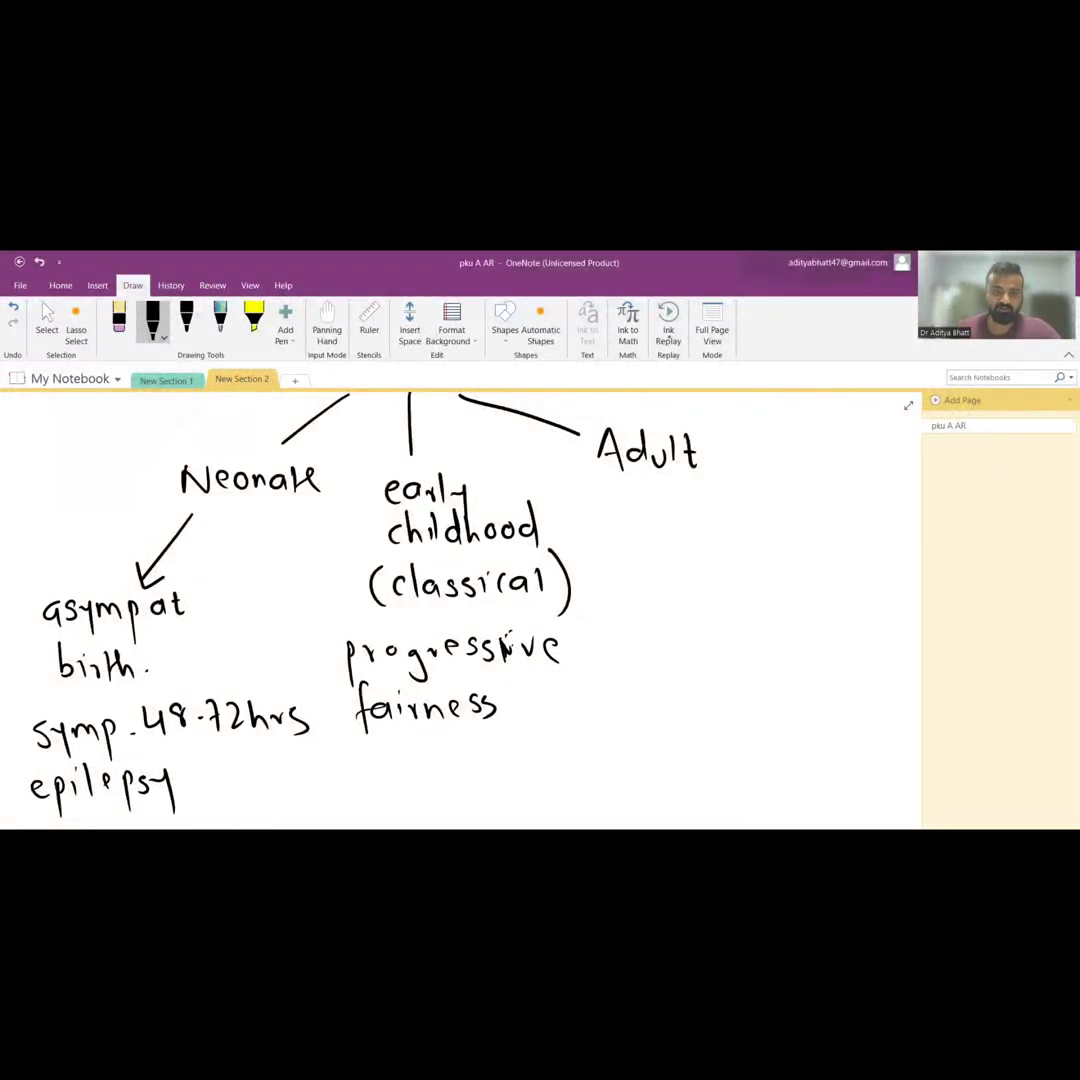
{"action": "mouse_move", "coordinate": [528, 684]}
{"action": "left_mouse_down"}
{"action": "mouse_move", "coordinate": [516, 710]}
{"action": "mouse_move", "coordinate": [532, 738]}
{"action": "left_mouse_up"}
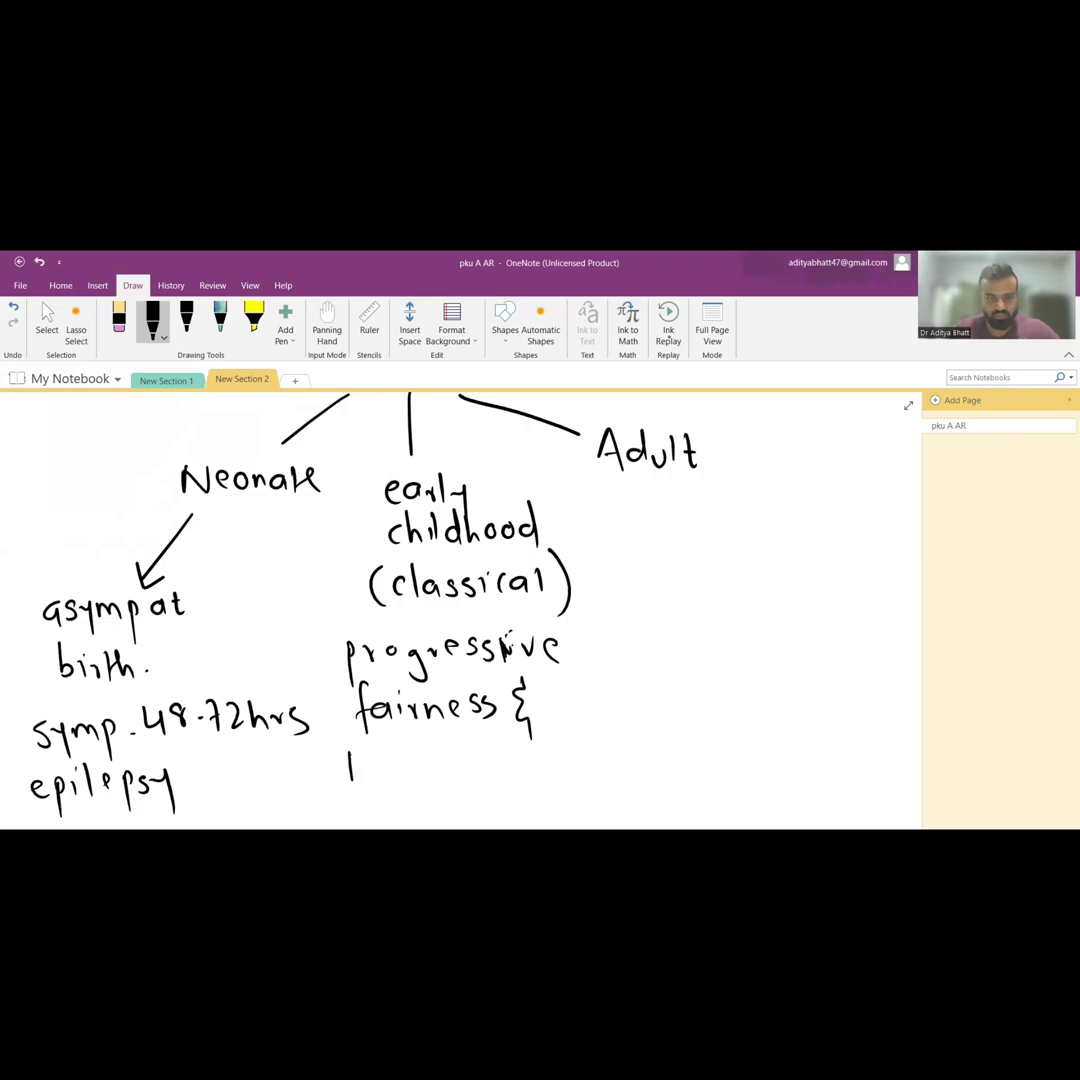
- Write 'loss of pigmentation of hair' beneath fairness
{"action": "mouse_move", "coordinate": [398, 753]}
{"action": "left_mouse_down"}
{"action": "mouse_move", "coordinate": [387, 772]}
{"action": "mouse_move", "coordinate": [405, 772]}
{"action": "left_mouse_up"}
{"action": "mouse_move", "coordinate": [446, 753]}
{"action": "left_mouse_down"}
{"action": "mouse_move", "coordinate": [458, 790]}
{"action": "mouse_move", "coordinate": [515, 795]}
{"action": "mouse_move", "coordinate": [570, 765]}
{"action": "mouse_move", "coordinate": [585, 772]}
{"action": "left_mouse_up"}
{"action": "mouse_move", "coordinate": [589, 778]}
{"action": "left_mouse_down"}
{"action": "mouse_move", "coordinate": [610, 762]}
{"action": "mouse_move", "coordinate": [625, 778]}
{"action": "left_mouse_up"}
{"action": "left_click_drag", "start_coordinate": [615, 760], "coordinate": [660, 762]}
{"action": "mouse_move", "coordinate": [666, 736]}
{"action": "left_mouse_down"}
{"action": "mouse_move", "coordinate": [666, 762]}
{"action": "mouse_move", "coordinate": [697, 744]}
{"action": "mouse_move", "coordinate": [720, 760]}
{"action": "left_mouse_up"}
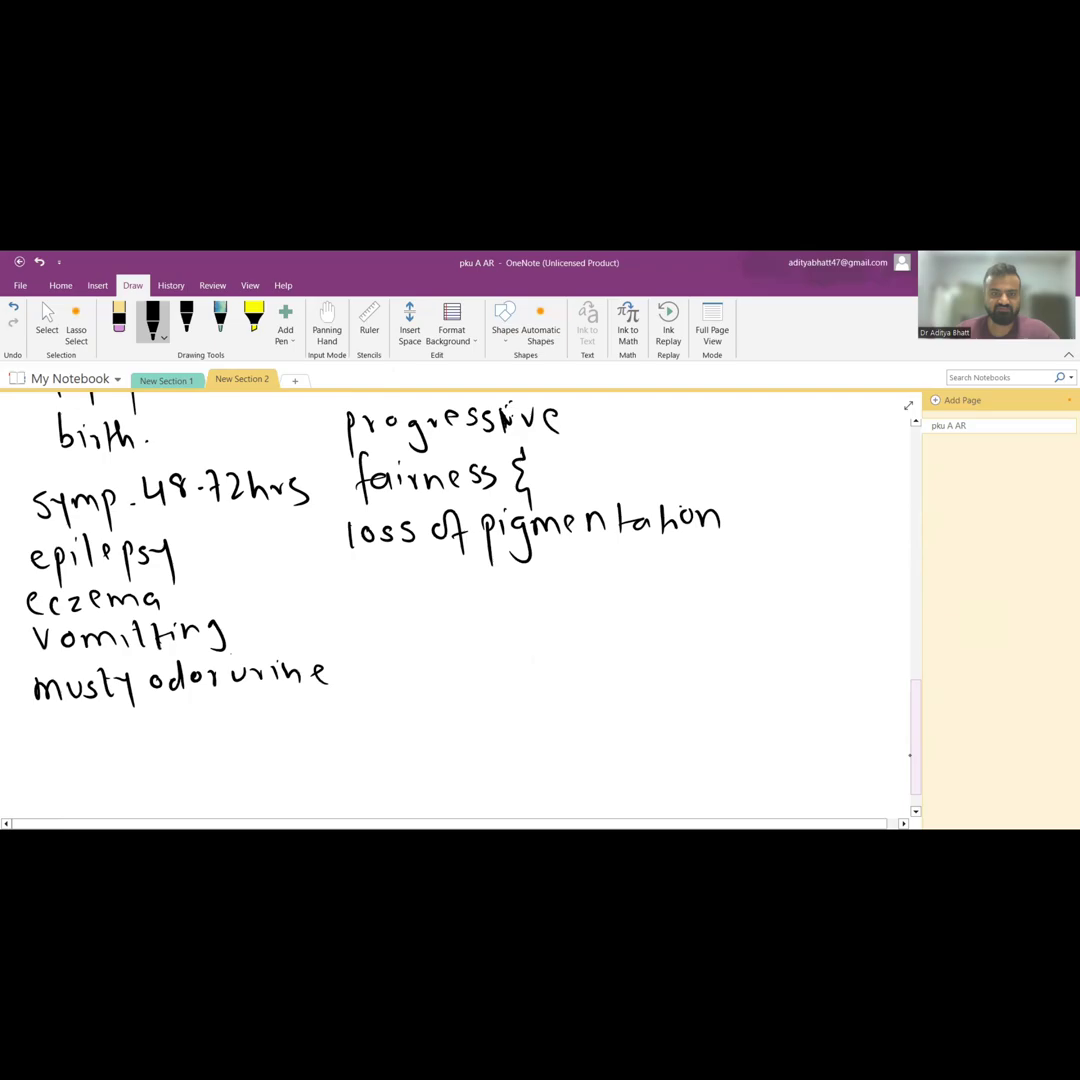
{"action": "left_click_drag", "start_coordinate": [402, 566], "coordinate": [400, 568]}
{"action": "mouse_move", "coordinate": [428, 556]}
{"action": "left_mouse_down"}
{"action": "mouse_move", "coordinate": [418, 594]}
{"action": "mouse_move", "coordinate": [432, 572]}
{"action": "left_mouse_up"}
{"action": "mouse_move", "coordinate": [444, 555]}
{"action": "left_mouse_down"}
{"action": "mouse_move", "coordinate": [460, 582]}
{"action": "mouse_move", "coordinate": [490, 580]}
{"action": "left_mouse_up"}
- Add 'microcephaly' on the next line of the early-childhood list
{"action": "left_click_drag", "start_coordinate": [412, 628], "coordinate": [452, 638]}
{"action": "mouse_move", "coordinate": [461, 638]}
{"action": "left_mouse_down"}
{"action": "mouse_move", "coordinate": [472, 620]}
{"action": "mouse_move", "coordinate": [528, 636]}
{"action": "left_mouse_up"}
{"action": "left_click_drag", "start_coordinate": [536, 630], "coordinate": [554, 650]}
{"action": "left_click_drag", "start_coordinate": [554, 624], "coordinate": [582, 636]}
{"action": "mouse_move", "coordinate": [596, 626]}
{"action": "left_mouse_down"}
{"action": "mouse_move", "coordinate": [614, 642]}
{"action": "mouse_move", "coordinate": [628, 632]}
{"action": "left_mouse_up"}
{"action": "left_click_drag", "start_coordinate": [632, 612], "coordinate": [634, 660]}
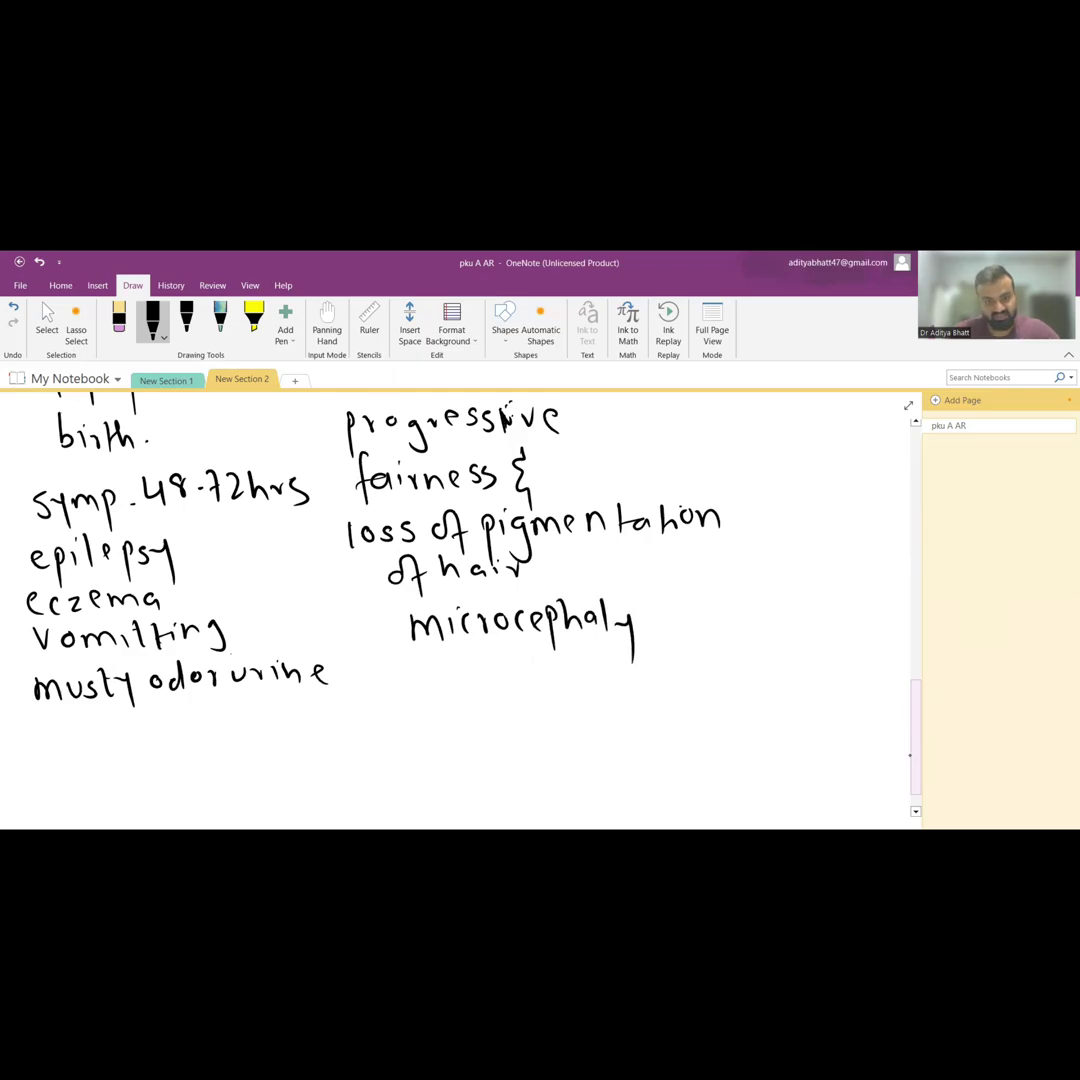
{"action": "mouse_move", "coordinate": [422, 668]}
{"action": "left_mouse_down"}
{"action": "mouse_move", "coordinate": [424, 702]}
{"action": "mouse_move", "coordinate": [462, 664]}
{"action": "left_mouse_up"}
- List ↓IQ, eczema, Sz and behavioural under microcephaly
{"action": "mouse_move", "coordinate": [451, 666]}
{"action": "left_mouse_down"}
{"action": "mouse_move", "coordinate": [451, 700]}
{"action": "mouse_move", "coordinate": [464, 700]}
{"action": "left_mouse_up"}
{"action": "mouse_move", "coordinate": [498, 668]}
{"action": "left_mouse_down"}
{"action": "mouse_move", "coordinate": [496, 698]}
{"action": "mouse_move", "coordinate": [500, 668]}
{"action": "left_mouse_up"}
{"action": "left_click_drag", "start_coordinate": [502, 688], "coordinate": [514, 698]}
{"action": "mouse_move", "coordinate": [404, 722]}
{"action": "left_mouse_down"}
{"action": "mouse_move", "coordinate": [416, 734]}
{"action": "mouse_move", "coordinate": [468, 734]}
{"action": "left_mouse_up"}
{"action": "mouse_move", "coordinate": [474, 722]}
{"action": "left_mouse_down"}
{"action": "mouse_move", "coordinate": [486, 734]}
{"action": "mouse_move", "coordinate": [558, 734]}
{"action": "left_mouse_up"}
{"action": "mouse_move", "coordinate": [450, 760]}
{"action": "left_mouse_down"}
{"action": "mouse_move", "coordinate": [432, 778]}
{"action": "mouse_move", "coordinate": [488, 772]}
{"action": "mouse_move", "coordinate": [456, 812]}
{"action": "mouse_move", "coordinate": [500, 812]}
{"action": "left_mouse_up"}
{"action": "left_click_drag", "start_coordinate": [512, 800], "coordinate": [518, 812]}
{"action": "left_click_drag", "start_coordinate": [524, 798], "coordinate": [546, 812]}
{"action": "mouse_move", "coordinate": [556, 800]}
{"action": "left_mouse_down"}
{"action": "mouse_move", "coordinate": [590, 808]}
{"action": "mouse_move", "coordinate": [610, 794]}
{"action": "left_mouse_up"}
{"action": "mouse_move", "coordinate": [632, 798]}
{"action": "left_mouse_down"}
{"action": "mouse_move", "coordinate": [638, 810]}
{"action": "mouse_move", "coordinate": [660, 806]}
{"action": "left_mouse_up"}
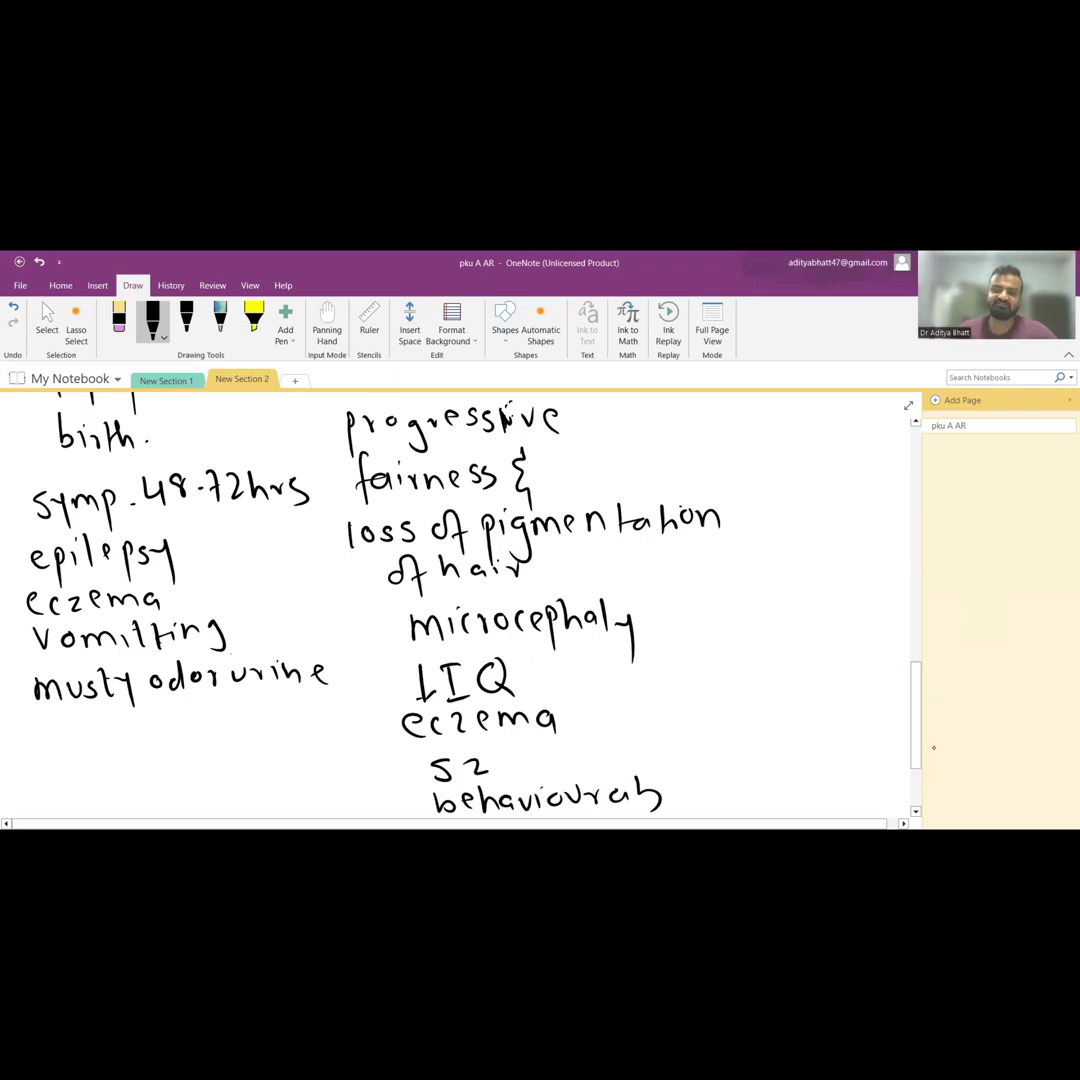
- Write '+ psychiatric' next to Adult
{"action": "scroll", "coordinate": [460, 600], "scroll_direction": "up", "scroll_amount": 3}
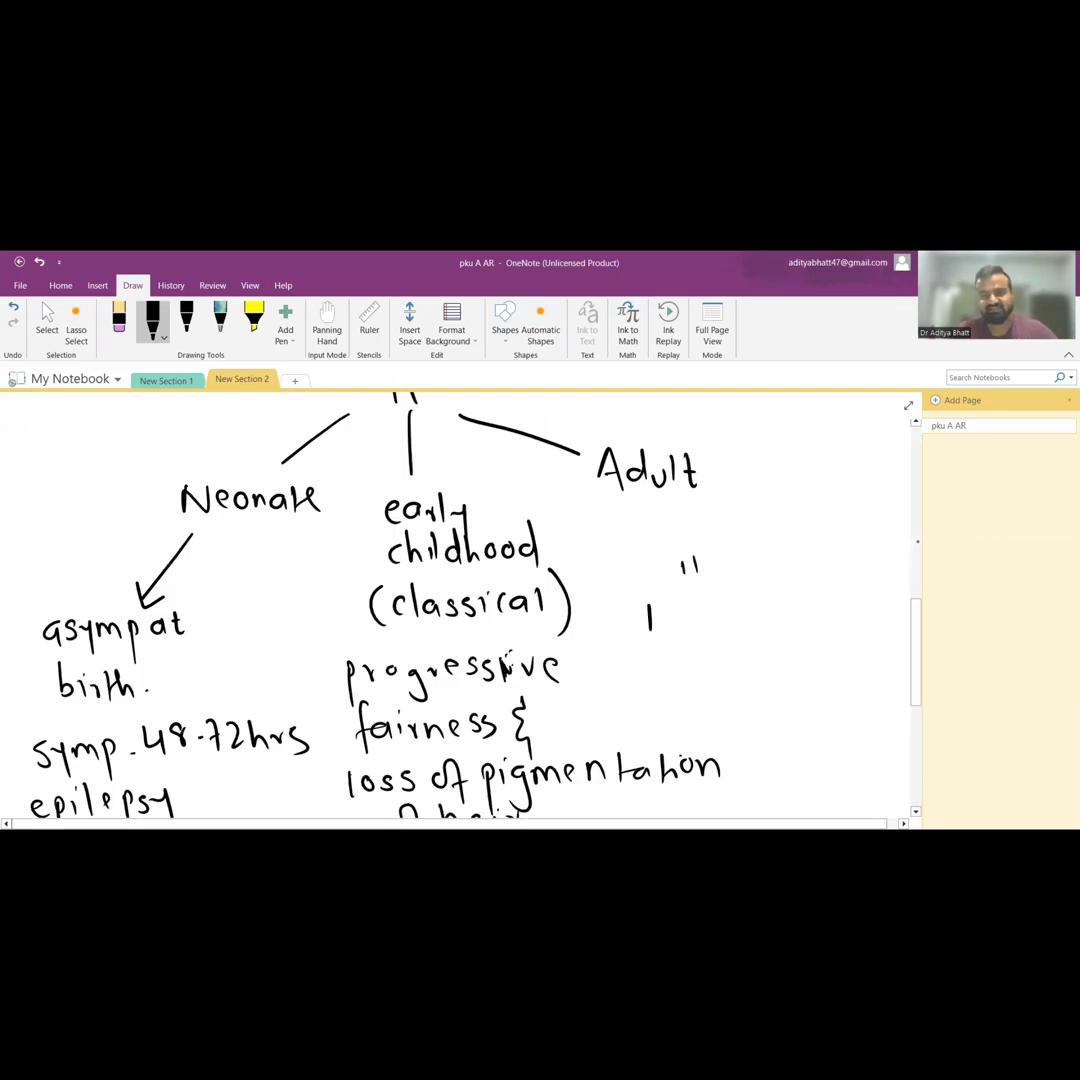
{"action": "left_click_drag", "start_coordinate": [635, 617], "coordinate": [662, 616]}
{"action": "mouse_move", "coordinate": [680, 598]}
{"action": "left_mouse_down"}
{"action": "mouse_move", "coordinate": [682, 648]}
{"action": "mouse_move", "coordinate": [686, 620]}
{"action": "mouse_move", "coordinate": [702, 625]}
{"action": "left_mouse_up"}
{"action": "mouse_move", "coordinate": [716, 595]}
{"action": "left_mouse_down"}
{"action": "mouse_move", "coordinate": [722, 645]}
{"action": "mouse_move", "coordinate": [738, 622]}
{"action": "left_mouse_up"}
{"action": "left_click_drag", "start_coordinate": [757, 588], "coordinate": [771, 620]}
{"action": "mouse_move", "coordinate": [780, 606]}
{"action": "left_mouse_down"}
{"action": "mouse_move", "coordinate": [781, 620]}
{"action": "mouse_move", "coordinate": [803, 620]}
{"action": "left_mouse_up"}
{"action": "left_click_drag", "start_coordinate": [815, 590], "coordinate": [816, 622]}
{"action": "left_click_drag", "start_coordinate": [808, 603], "coordinate": [823, 602]}
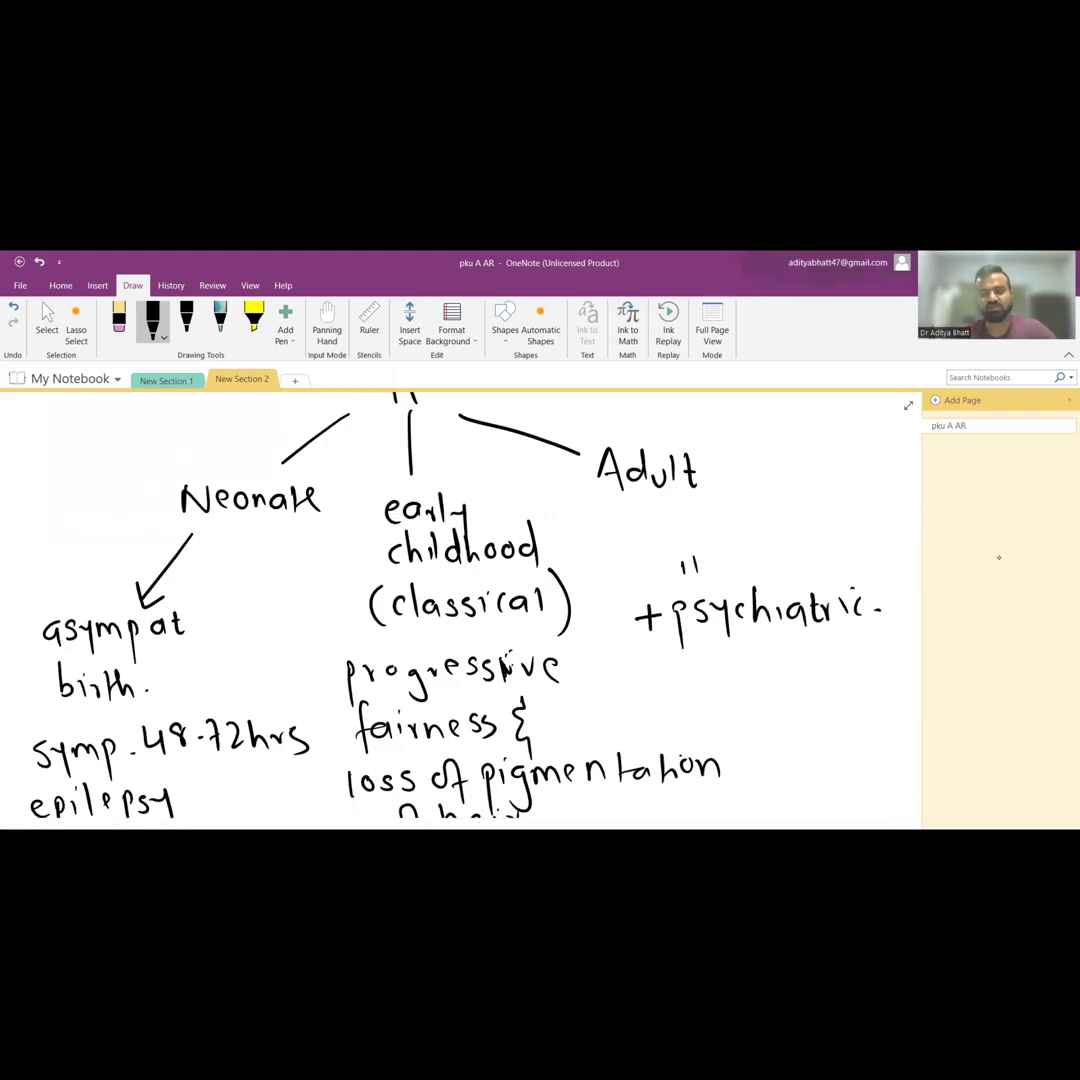
- In blank space below, handwrite the first test heading 'serum TMS (Dried blood)'
{"action": "scroll", "coordinate": [916, 760], "scroll_direction": "down", "scroll_amount": 4}
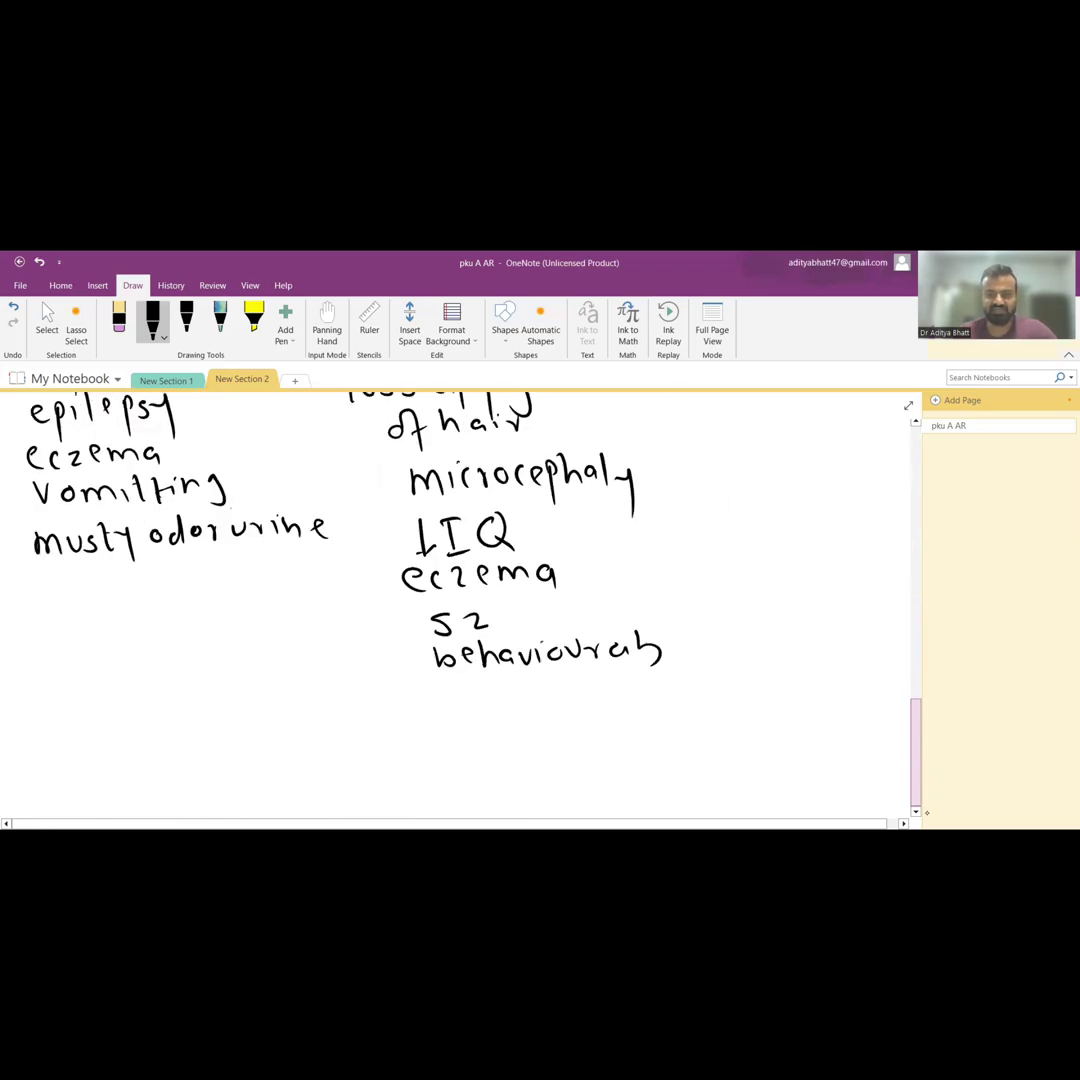
{"action": "scroll", "coordinate": [916, 808], "scroll_direction": "down", "scroll_amount": 1}
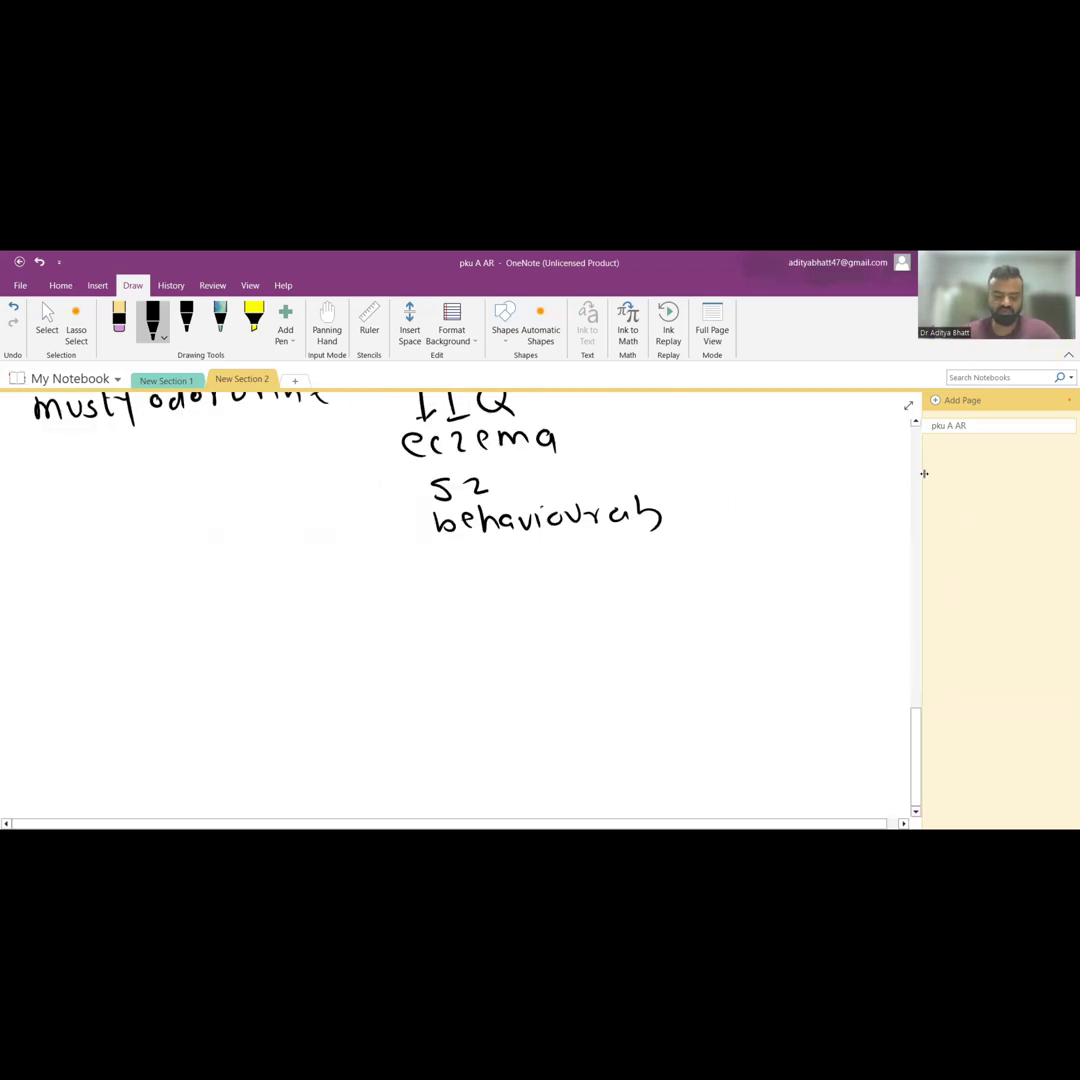
{"action": "scroll", "coordinate": [909, 622], "scroll_direction": "down", "scroll_amount": 1}
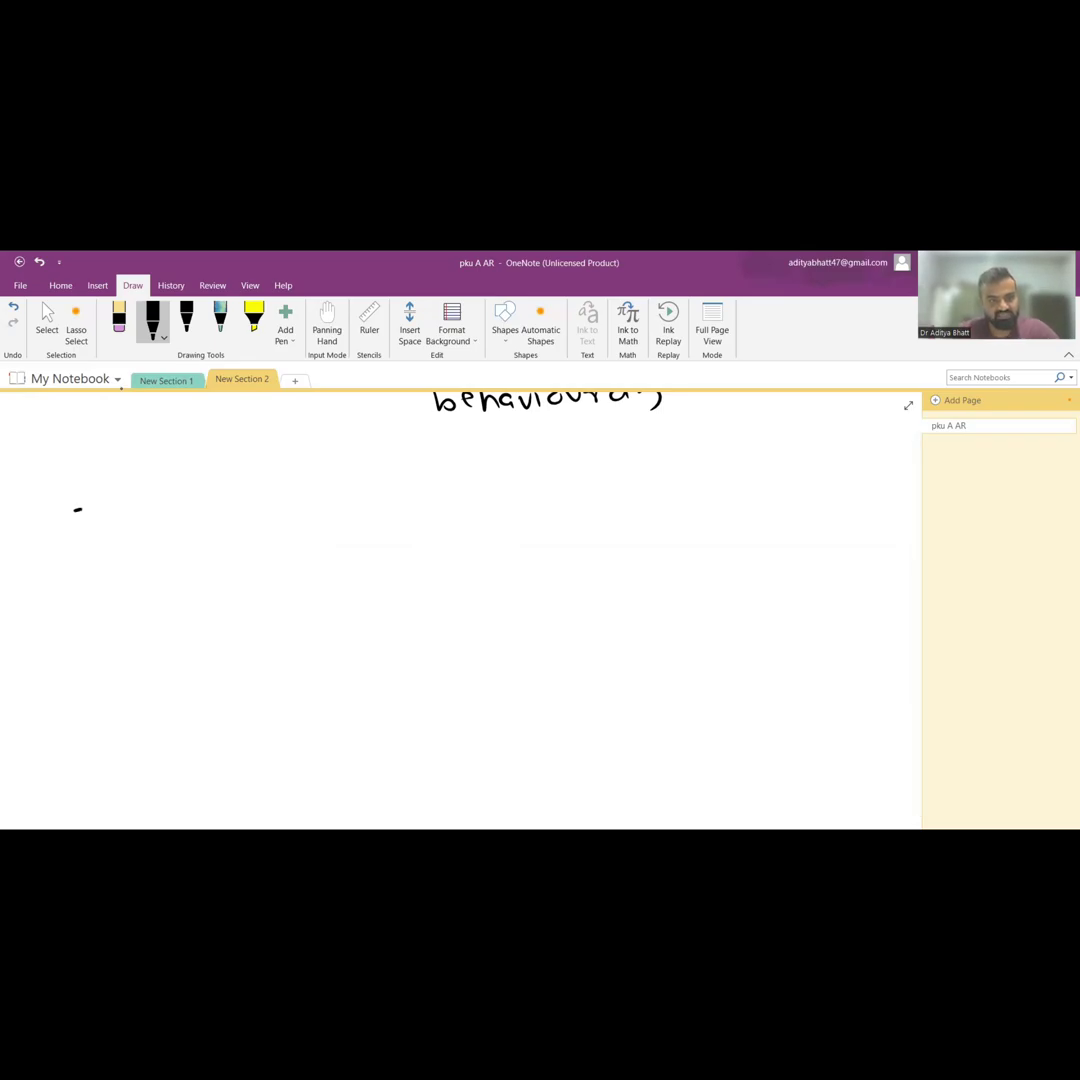
{"action": "mouse_move", "coordinate": [66, 516]}
{"action": "left_mouse_down"}
{"action": "mouse_move", "coordinate": [195, 533]}
{"action": "mouse_move", "coordinate": [220, 512]}
{"action": "mouse_move", "coordinate": [256, 522]}
{"action": "left_mouse_up"}
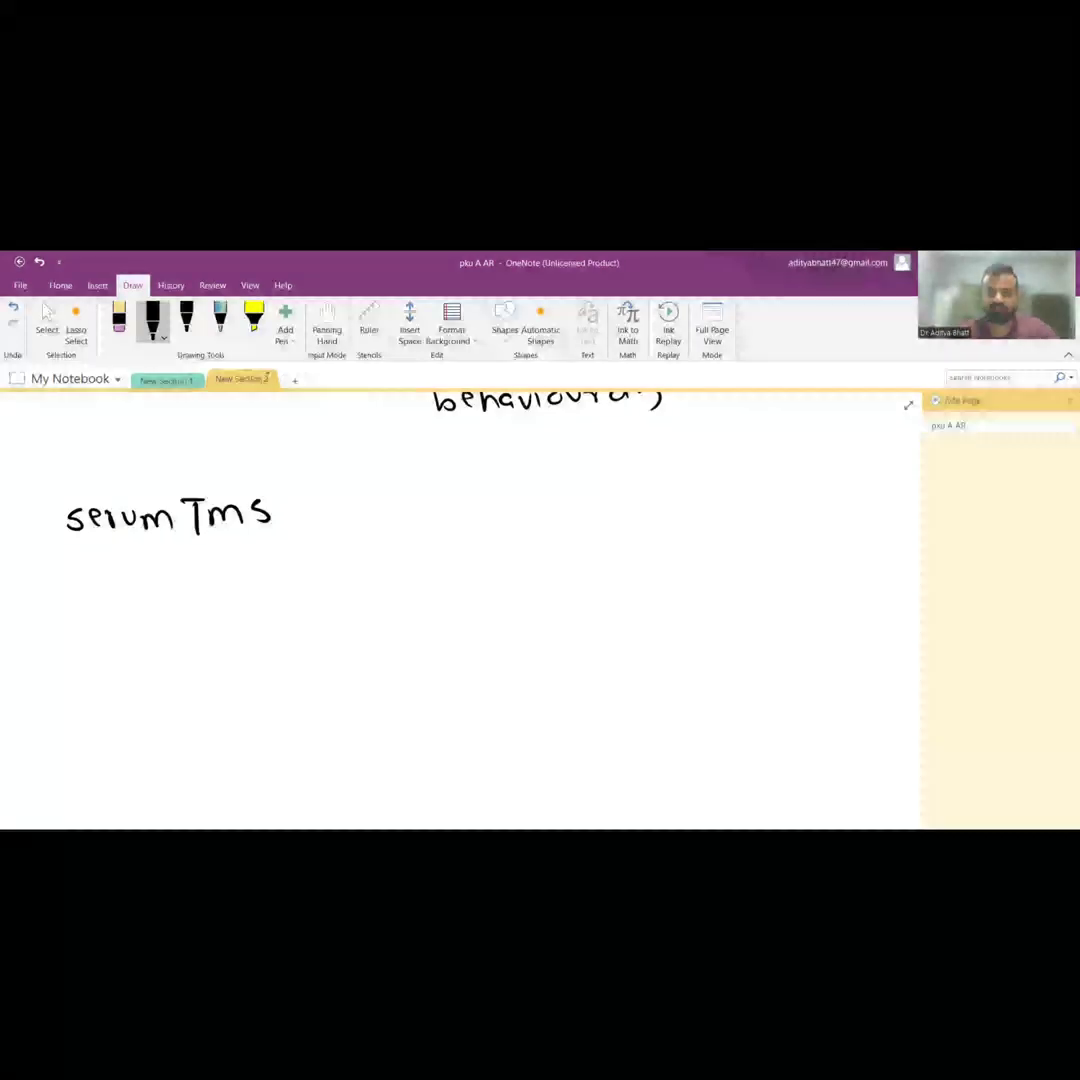
{"action": "left_click_drag", "start_coordinate": [93, 560], "coordinate": [87, 603]}
{"action": "mouse_move", "coordinate": [100, 565]}
{"action": "left_mouse_down"}
{"action": "mouse_move", "coordinate": [101, 598]}
{"action": "mouse_move", "coordinate": [140, 578]}
{"action": "mouse_move", "coordinate": [146, 597]}
{"action": "left_mouse_up"}
{"action": "mouse_move", "coordinate": [152, 588]}
{"action": "left_mouse_down"}
{"action": "mouse_move", "coordinate": [163, 597]}
{"action": "mouse_move", "coordinate": [188, 560]}
{"action": "left_mouse_up"}
{"action": "left_click_drag", "start_coordinate": [207, 560], "coordinate": [210, 597]}
{"action": "left_click_drag", "start_coordinate": [226, 565], "coordinate": [228, 596]}
{"action": "left_click_drag", "start_coordinate": [238, 558], "coordinate": [240, 596]}
{"action": "left_click_drag", "start_coordinate": [256, 580], "coordinate": [288, 586]}
{"action": "left_click_drag", "start_coordinate": [298, 558], "coordinate": [299, 596]}
{"action": "mouse_move", "coordinate": [308, 545]}
{"action": "left_mouse_down"}
{"action": "mouse_move", "coordinate": [318, 575]}
{"action": "mouse_move", "coordinate": [310, 608]}
{"action": "left_mouse_up"}
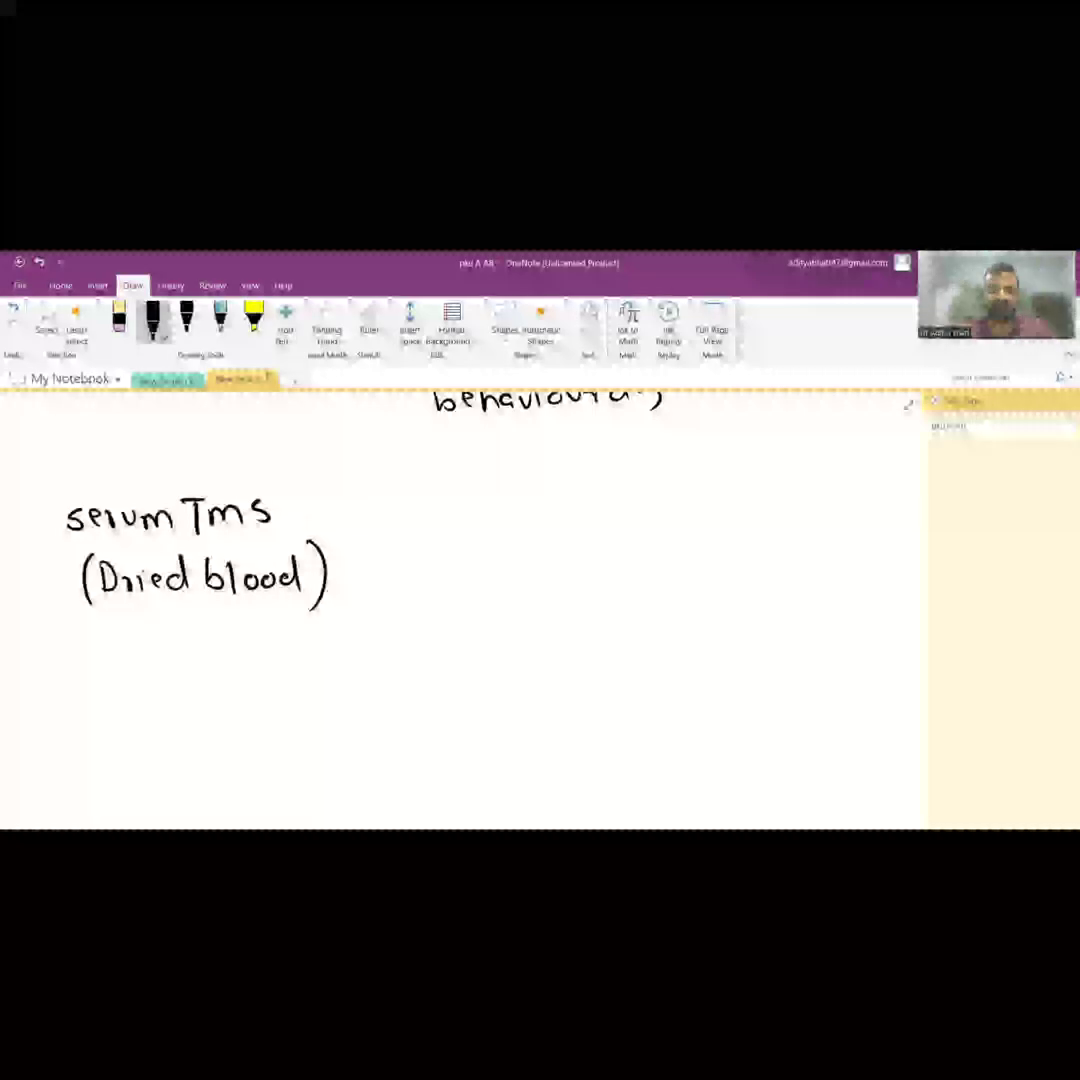
- Write 'urine GCMS' and 'NGS (exome sequence)' to its right
{"action": "mouse_move", "coordinate": [428, 505]}
{"action": "left_mouse_down"}
{"action": "mouse_move", "coordinate": [462, 507]}
{"action": "mouse_move", "coordinate": [468, 524]}
{"action": "left_mouse_up"}
{"action": "left_click_drag", "start_coordinate": [474, 524], "coordinate": [516, 522]}
{"action": "mouse_move", "coordinate": [535, 500]}
{"action": "left_mouse_down"}
{"action": "mouse_move", "coordinate": [533, 524]}
{"action": "mouse_move", "coordinate": [566, 522]}
{"action": "mouse_move", "coordinate": [588, 500]}
{"action": "mouse_move", "coordinate": [605, 522]}
{"action": "left_mouse_up"}
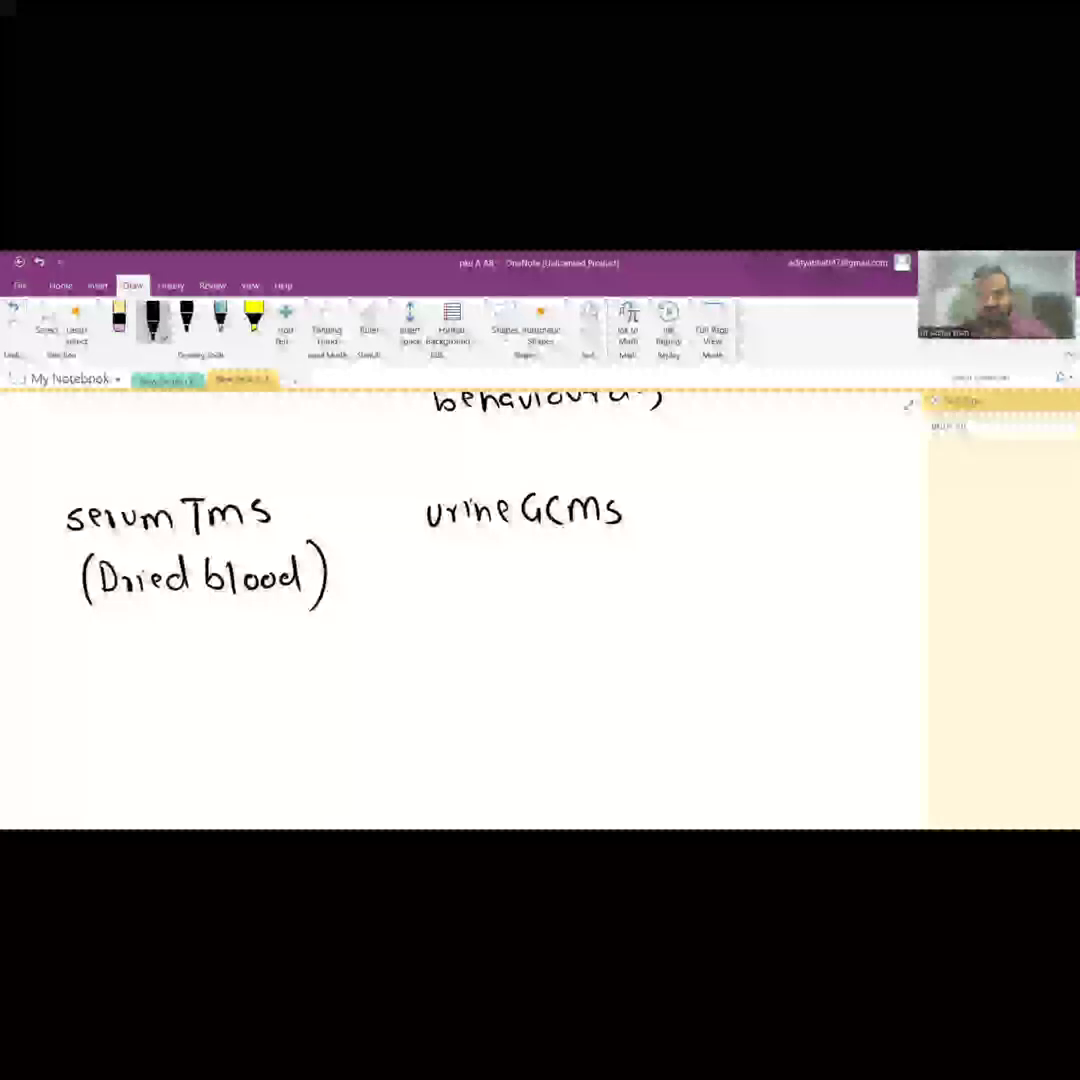
{"action": "mouse_move", "coordinate": [756, 519]}
{"action": "left_mouse_down"}
{"action": "mouse_move", "coordinate": [782, 493]}
{"action": "mouse_move", "coordinate": [828, 518]}
{"action": "left_mouse_up"}
{"action": "mouse_move", "coordinate": [750, 533]}
{"action": "left_mouse_down"}
{"action": "mouse_move", "coordinate": [746, 577]}
{"action": "mouse_move", "coordinate": [760, 552]}
{"action": "mouse_move", "coordinate": [772, 567]}
{"action": "left_mouse_up"}
{"action": "mouse_move", "coordinate": [778, 550]}
{"action": "left_mouse_down"}
{"action": "mouse_move", "coordinate": [792, 568]}
{"action": "mouse_move", "coordinate": [800, 554]}
{"action": "mouse_move", "coordinate": [850, 570]}
{"action": "left_mouse_up"}
{"action": "mouse_move", "coordinate": [777, 592]}
{"action": "left_mouse_down"}
{"action": "mouse_move", "coordinate": [767, 610]}
{"action": "mouse_move", "coordinate": [808, 620]}
{"action": "mouse_move", "coordinate": [830, 606]}
{"action": "left_mouse_up"}
{"action": "left_click_drag", "start_coordinate": [834, 602], "coordinate": [862, 610]}
{"action": "mouse_move", "coordinate": [876, 598]}
{"action": "left_mouse_down"}
{"action": "mouse_move", "coordinate": [870, 610]}
{"action": "mouse_move", "coordinate": [894, 608]}
{"action": "left_mouse_up"}
{"action": "left_click_drag", "start_coordinate": [896, 584], "coordinate": [900, 632]}
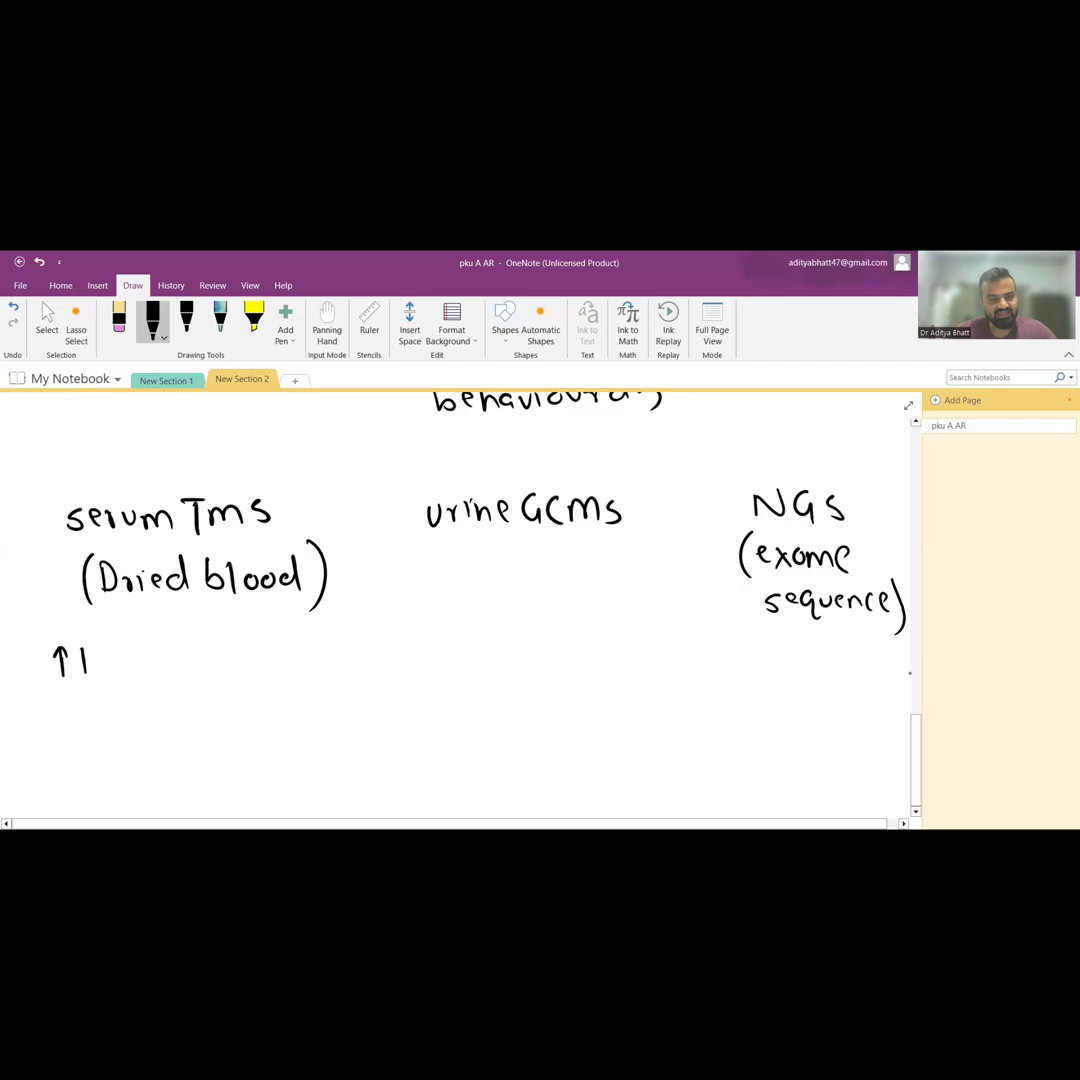
- Under serum TMS, write ↑Phenylalanine, ↓tyrosine and PA : Tyr > 3
{"action": "left_click_drag", "start_coordinate": [84, 647], "coordinate": [85, 663]}
{"action": "left_click_drag", "start_coordinate": [101, 652], "coordinate": [111, 676]}
{"action": "mouse_move", "coordinate": [116, 666]}
{"action": "left_mouse_down"}
{"action": "mouse_move", "coordinate": [158, 666]}
{"action": "mouse_move", "coordinate": [157, 681]}
{"action": "left_mouse_up"}
{"action": "left_click_drag", "start_coordinate": [172, 642], "coordinate": [172, 668]}
{"action": "mouse_move", "coordinate": [181, 666]}
{"action": "left_mouse_down"}
{"action": "mouse_move", "coordinate": [186, 648]}
{"action": "mouse_move", "coordinate": [245, 673]}
{"action": "left_mouse_up"}
{"action": "mouse_move", "coordinate": [255, 659]}
{"action": "left_mouse_down"}
{"action": "mouse_move", "coordinate": [256, 672]}
{"action": "mouse_move", "coordinate": [305, 665]}
{"action": "left_mouse_up"}
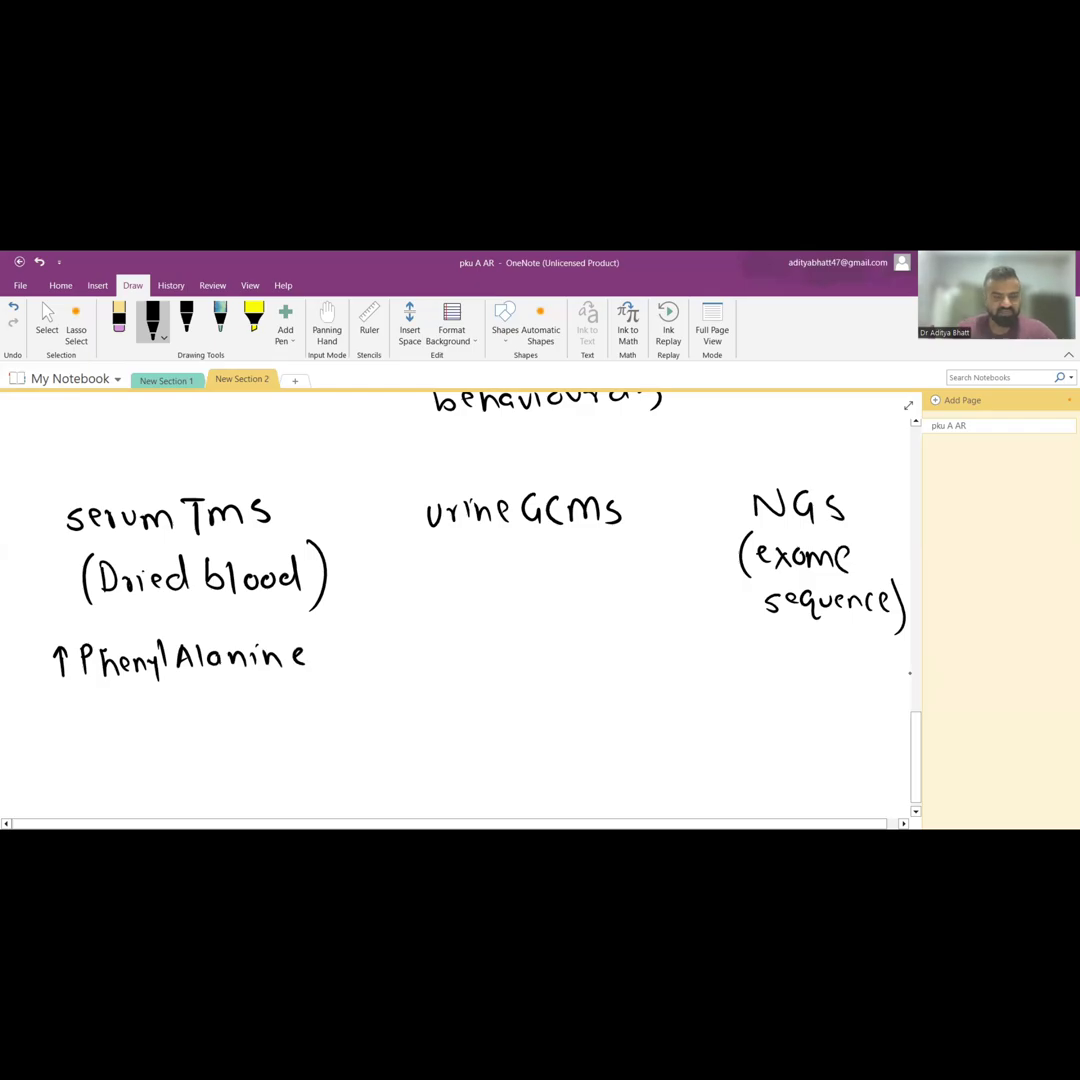
{"action": "mouse_move", "coordinate": [58, 708]}
{"action": "left_mouse_down"}
{"action": "mouse_move", "coordinate": [72, 731]}
{"action": "mouse_move", "coordinate": [116, 736]}
{"action": "left_mouse_up"}
{"action": "mouse_move", "coordinate": [124, 723]}
{"action": "left_mouse_down"}
{"action": "mouse_move", "coordinate": [136, 714]}
{"action": "mouse_move", "coordinate": [234, 722]}
{"action": "left_mouse_up"}
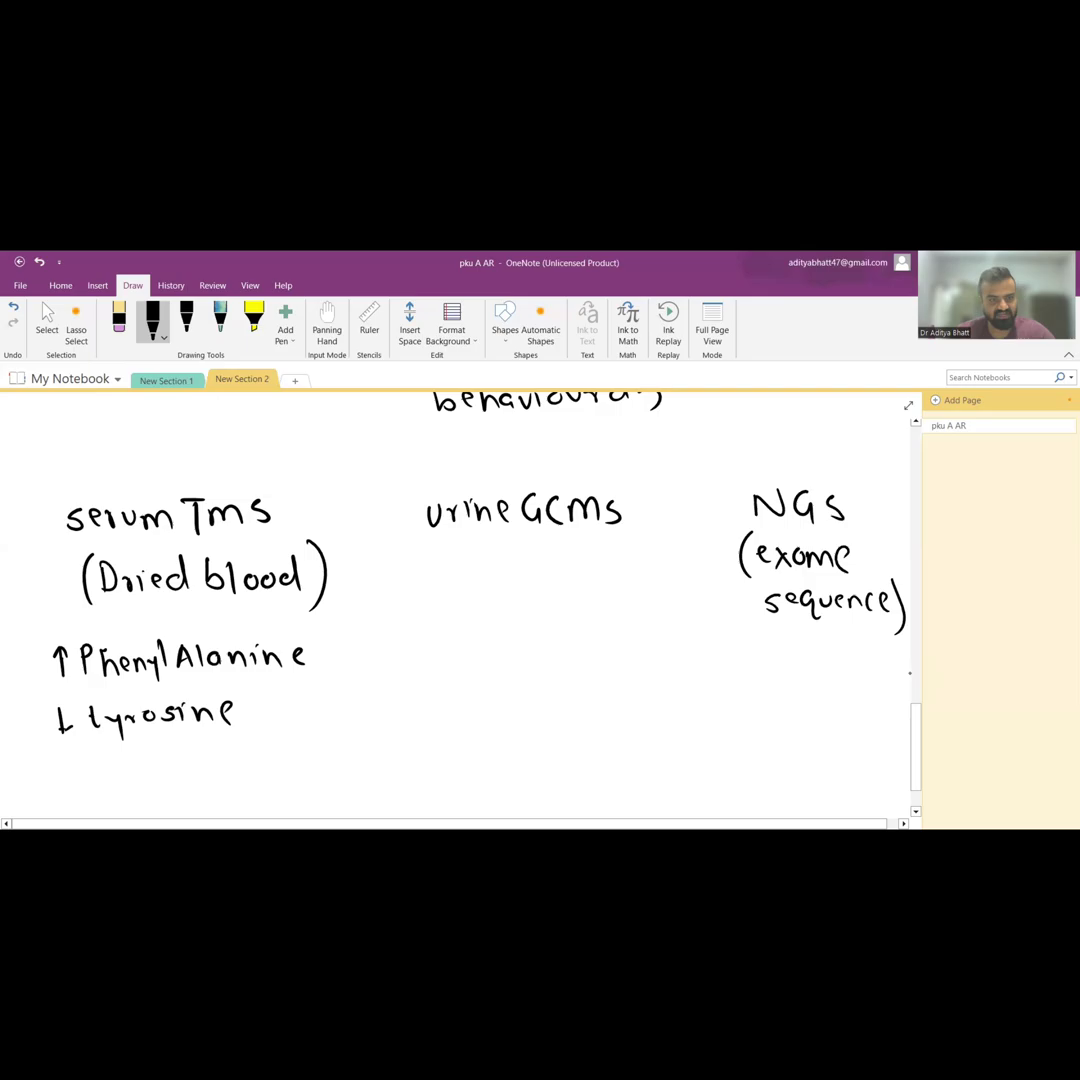
{"action": "mouse_move", "coordinate": [97, 760]}
{"action": "left_mouse_down"}
{"action": "mouse_move", "coordinate": [100, 780]}
{"action": "mouse_move", "coordinate": [141, 787]}
{"action": "mouse_move", "coordinate": [154, 766]}
{"action": "mouse_move", "coordinate": [191, 762]}
{"action": "left_mouse_up"}
{"action": "mouse_move", "coordinate": [197, 763]}
{"action": "left_mouse_down"}
{"action": "mouse_move", "coordinate": [211, 783]}
{"action": "mouse_move", "coordinate": [300, 778]}
{"action": "left_mouse_up"}
- List ↑PA, ↑PL and ↑PP under urine GCMS
{"action": "left_click_drag", "start_coordinate": [404, 580], "coordinate": [427, 579]}
{"action": "mouse_move", "coordinate": [442, 566]}
{"action": "left_mouse_down"}
{"action": "mouse_move", "coordinate": [444, 600]}
{"action": "mouse_move", "coordinate": [444, 586]}
{"action": "mouse_move", "coordinate": [473, 565]}
{"action": "mouse_move", "coordinate": [488, 603]}
{"action": "left_mouse_up"}
{"action": "left_click_drag", "start_coordinate": [466, 590], "coordinate": [485, 590]}
{"action": "mouse_move", "coordinate": [398, 648]}
{"action": "left_mouse_down"}
{"action": "mouse_move", "coordinate": [413, 670]}
{"action": "mouse_move", "coordinate": [444, 670]}
{"action": "left_mouse_up"}
{"action": "mouse_move", "coordinate": [444, 638]}
{"action": "left_mouse_down"}
{"action": "mouse_move", "coordinate": [446, 656]}
{"action": "mouse_move", "coordinate": [488, 668]}
{"action": "left_mouse_up"}
{"action": "mouse_move", "coordinate": [410, 706]}
{"action": "left_mouse_down"}
{"action": "mouse_move", "coordinate": [412, 742]}
{"action": "mouse_move", "coordinate": [416, 718]}
{"action": "mouse_move", "coordinate": [444, 722]}
{"action": "left_mouse_up"}
{"action": "mouse_move", "coordinate": [444, 700]}
{"action": "left_mouse_down"}
{"action": "mouse_move", "coordinate": [474, 705]}
{"action": "mouse_move", "coordinate": [446, 722]}
{"action": "left_mouse_up"}
{"action": "left_click_drag", "start_coordinate": [472, 700], "coordinate": [473, 735]}
{"action": "left_click_drag", "start_coordinate": [472, 700], "coordinate": [474, 724]}
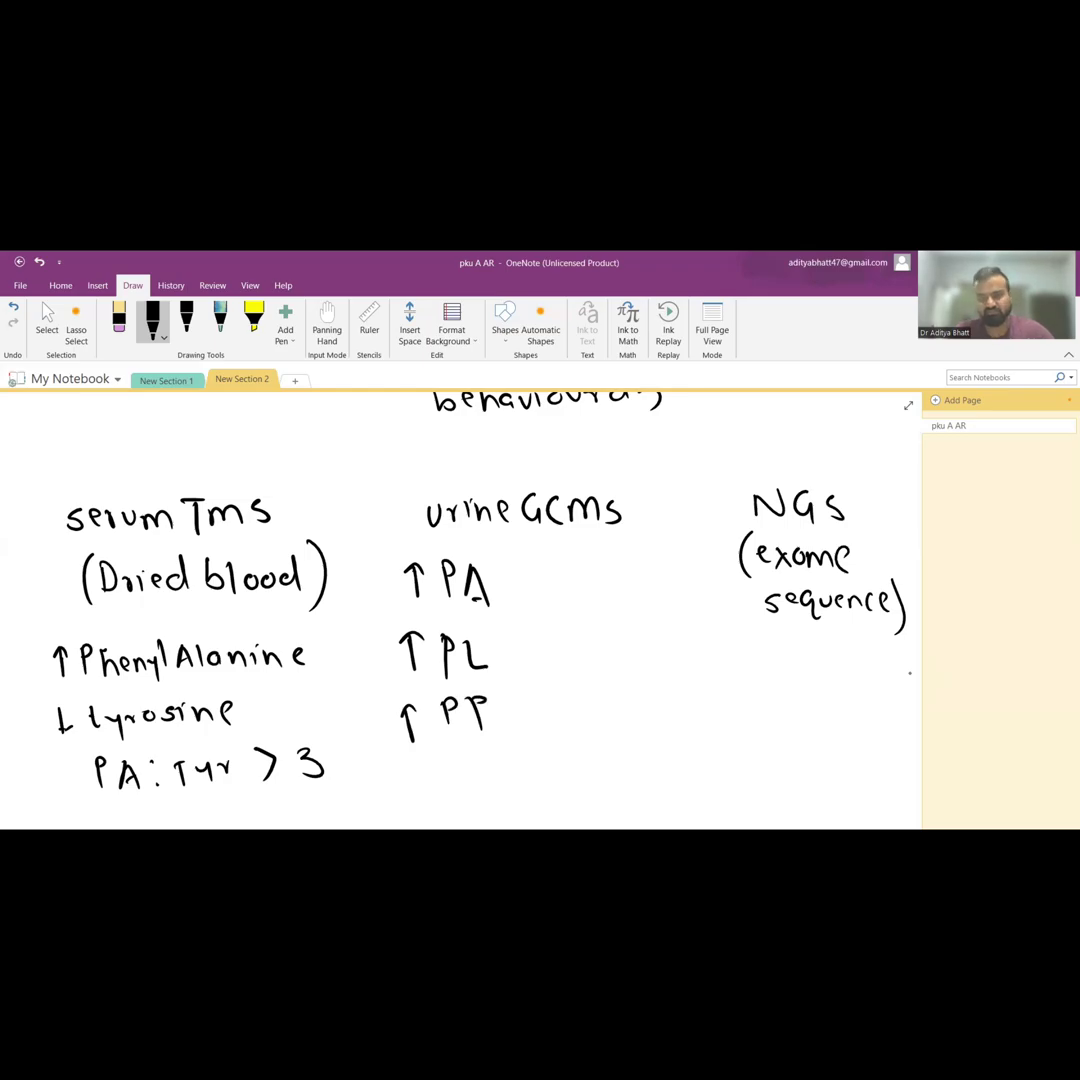
- Write PAH with II beneath it under (exome sequence)
{"action": "left_click_drag", "start_coordinate": [720, 648], "coordinate": [721, 692]}
{"action": "mouse_move", "coordinate": [721, 648]}
{"action": "left_mouse_down"}
{"action": "mouse_move", "coordinate": [723, 668]}
{"action": "mouse_move", "coordinate": [766, 692]}
{"action": "mouse_move", "coordinate": [762, 680]}
{"action": "left_mouse_up"}
{"action": "mouse_move", "coordinate": [786, 672]}
{"action": "left_mouse_down"}
{"action": "mouse_move", "coordinate": [786, 705]}
{"action": "mouse_move", "coordinate": [802, 686]}
{"action": "left_mouse_up"}
{"action": "left_click_drag", "start_coordinate": [802, 670], "coordinate": [803, 705]}
{"action": "mouse_move", "coordinate": [762, 730]}
{"action": "left_mouse_down"}
{"action": "mouse_move", "coordinate": [763, 748]}
{"action": "mouse_move", "coordinate": [789, 750]}
{"action": "left_mouse_up"}
{"action": "mouse_move", "coordinate": [752, 731]}
{"action": "left_mouse_down"}
{"action": "mouse_move", "coordinate": [802, 731]}
{"action": "mouse_move", "coordinate": [804, 751]}
{"action": "left_mouse_up"}
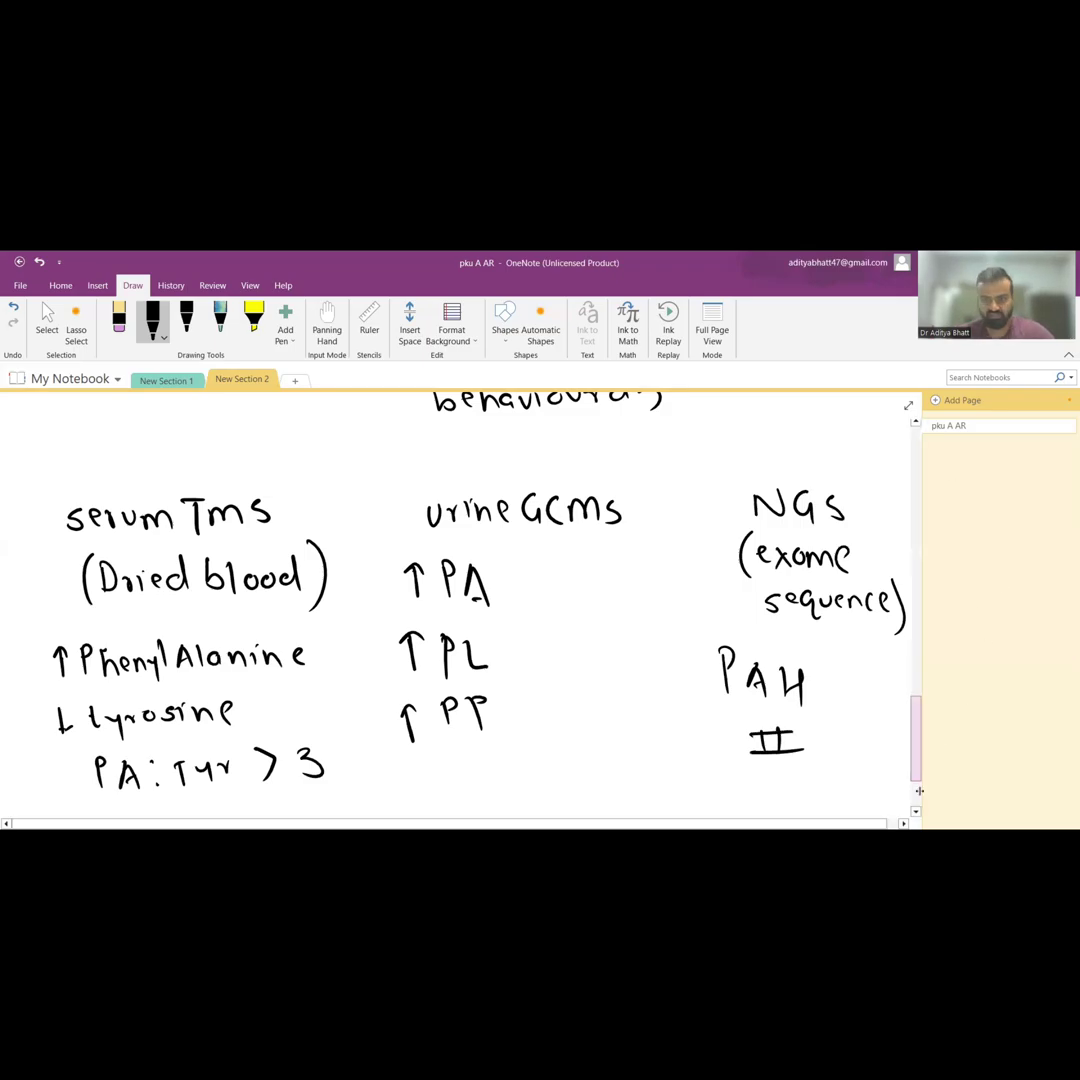
- In blank space below the tests, handwrite '>600 µmol/L → Mx'
{"action": "scroll", "coordinate": [934, 760], "scroll_direction": "down", "scroll_amount": 3}
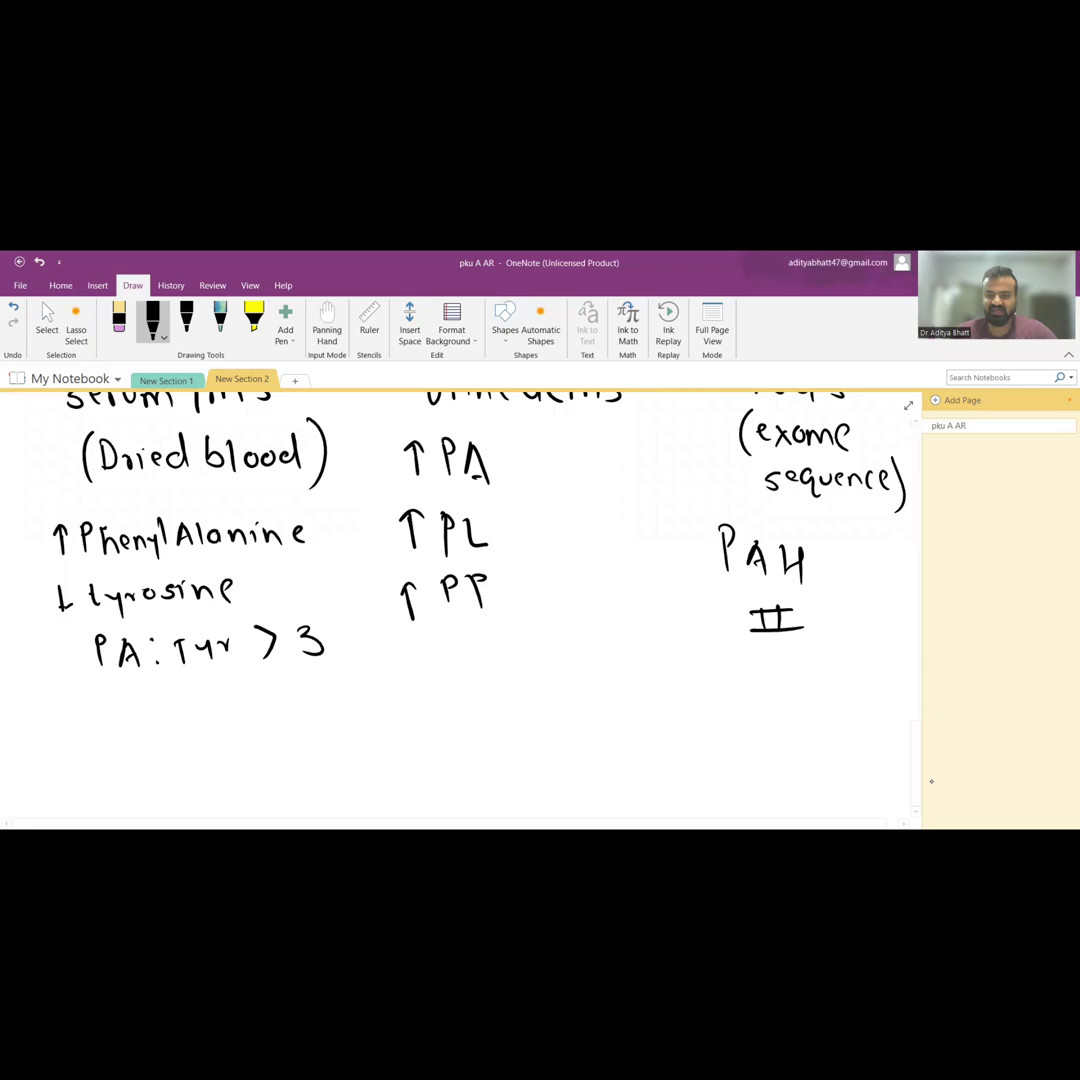
{"action": "scroll", "coordinate": [931, 781], "scroll_direction": "down", "scroll_amount": 10}
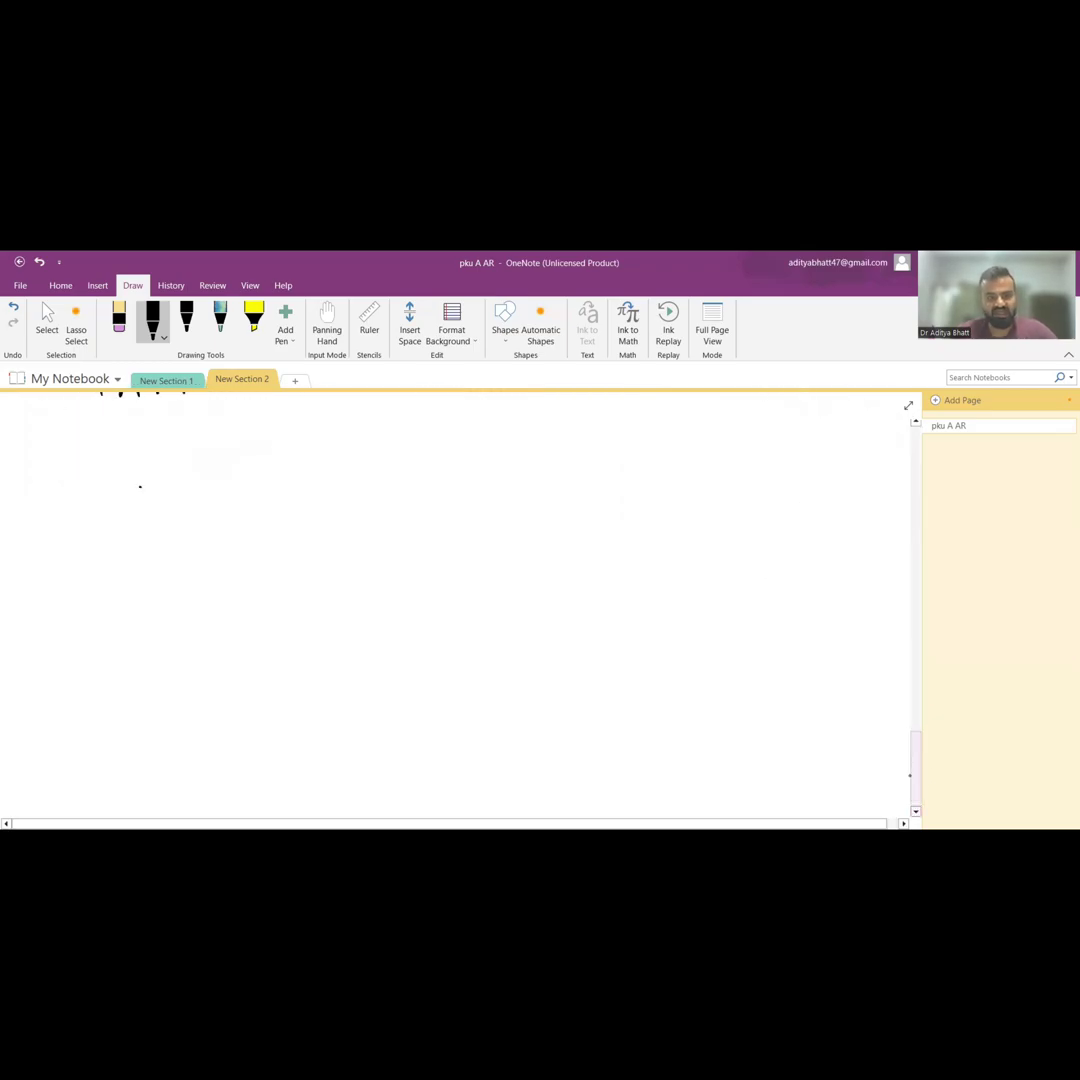
{"action": "left_click_drag", "start_coordinate": [141, 487], "coordinate": [143, 516]}
{"action": "mouse_move", "coordinate": [186, 484]}
{"action": "left_mouse_down"}
{"action": "mouse_move", "coordinate": [176, 505]}
{"action": "mouse_move", "coordinate": [175, 495]}
{"action": "left_mouse_up"}
{"action": "mouse_move", "coordinate": [214, 484]}
{"action": "left_mouse_down"}
{"action": "mouse_move", "coordinate": [207, 500]}
{"action": "mouse_move", "coordinate": [212, 485]}
{"action": "left_mouse_up"}
{"action": "mouse_move", "coordinate": [238, 484]}
{"action": "left_mouse_down"}
{"action": "mouse_move", "coordinate": [286, 503]}
{"action": "mouse_move", "coordinate": [335, 500]}
{"action": "left_mouse_up"}
{"action": "left_click_drag", "start_coordinate": [349, 487], "coordinate": [366, 500]}
{"action": "mouse_move", "coordinate": [378, 464]}
{"action": "left_mouse_down"}
{"action": "mouse_move", "coordinate": [379, 518]}
{"action": "mouse_move", "coordinate": [418, 497]}
{"action": "mouse_move", "coordinate": [486, 489]}
{"action": "left_mouse_up"}
{"action": "mouse_move", "coordinate": [474, 479]}
{"action": "left_mouse_down"}
{"action": "mouse_move", "coordinate": [487, 490]}
{"action": "mouse_move", "coordinate": [512, 478]}
{"action": "mouse_move", "coordinate": [577, 508]}
{"action": "left_mouse_up"}
{"action": "left_click_drag", "start_coordinate": [575, 484], "coordinate": [563, 507]}
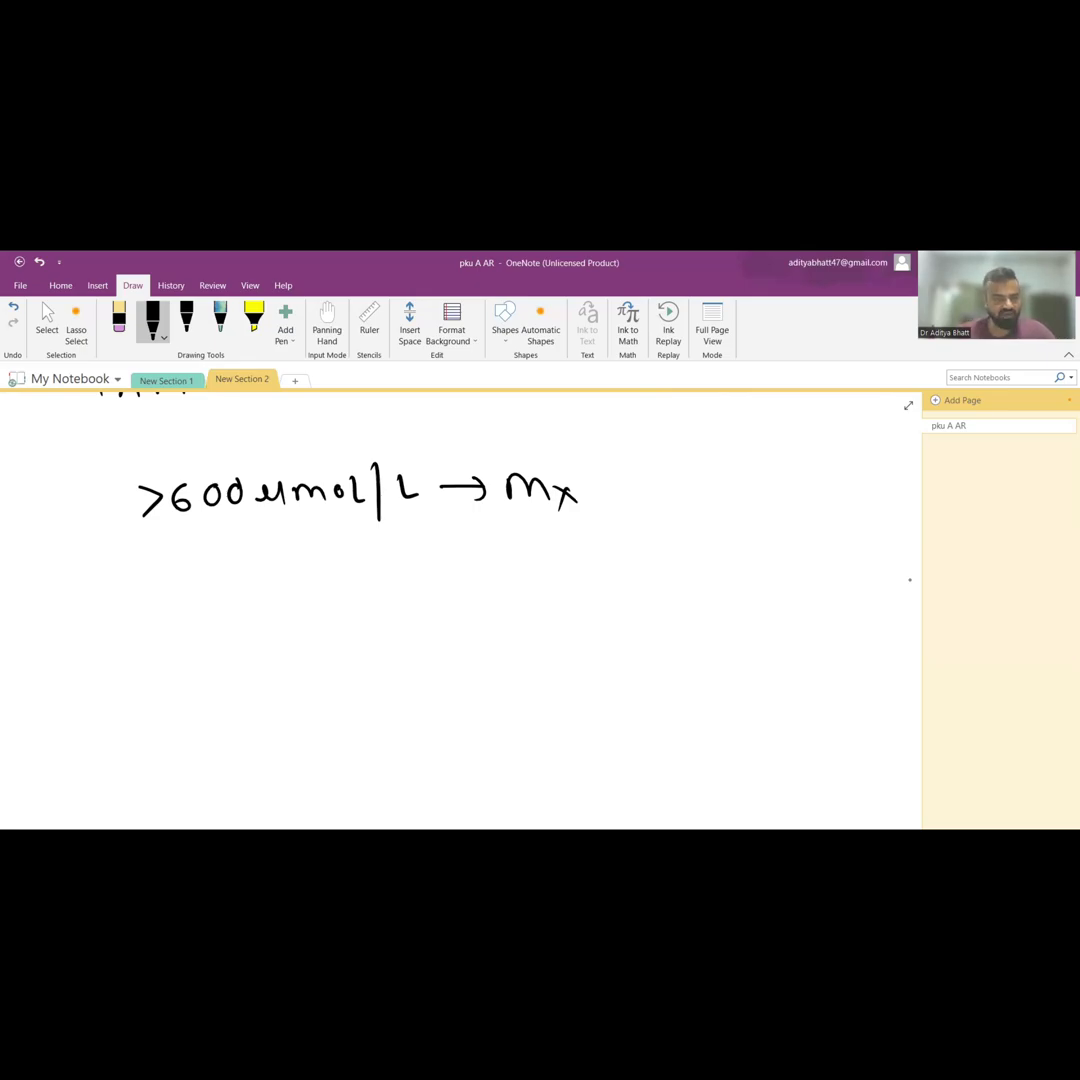
- Write 'avoid PA' on the line below
{"action": "mouse_move", "coordinate": [118, 576]}
{"action": "left_mouse_down"}
{"action": "mouse_move", "coordinate": [108, 595]}
{"action": "mouse_move", "coordinate": [142, 574]}
{"action": "mouse_move", "coordinate": [160, 577]}
{"action": "left_mouse_up"}
{"action": "mouse_move", "coordinate": [171, 578]}
{"action": "left_mouse_down"}
{"action": "mouse_move", "coordinate": [172, 595]}
{"action": "mouse_move", "coordinate": [222, 595]}
{"action": "left_mouse_up"}
{"action": "mouse_move", "coordinate": [223, 558]}
{"action": "left_mouse_down"}
{"action": "mouse_move", "coordinate": [225, 572]}
{"action": "mouse_move", "coordinate": [263, 590]}
{"action": "left_mouse_up"}
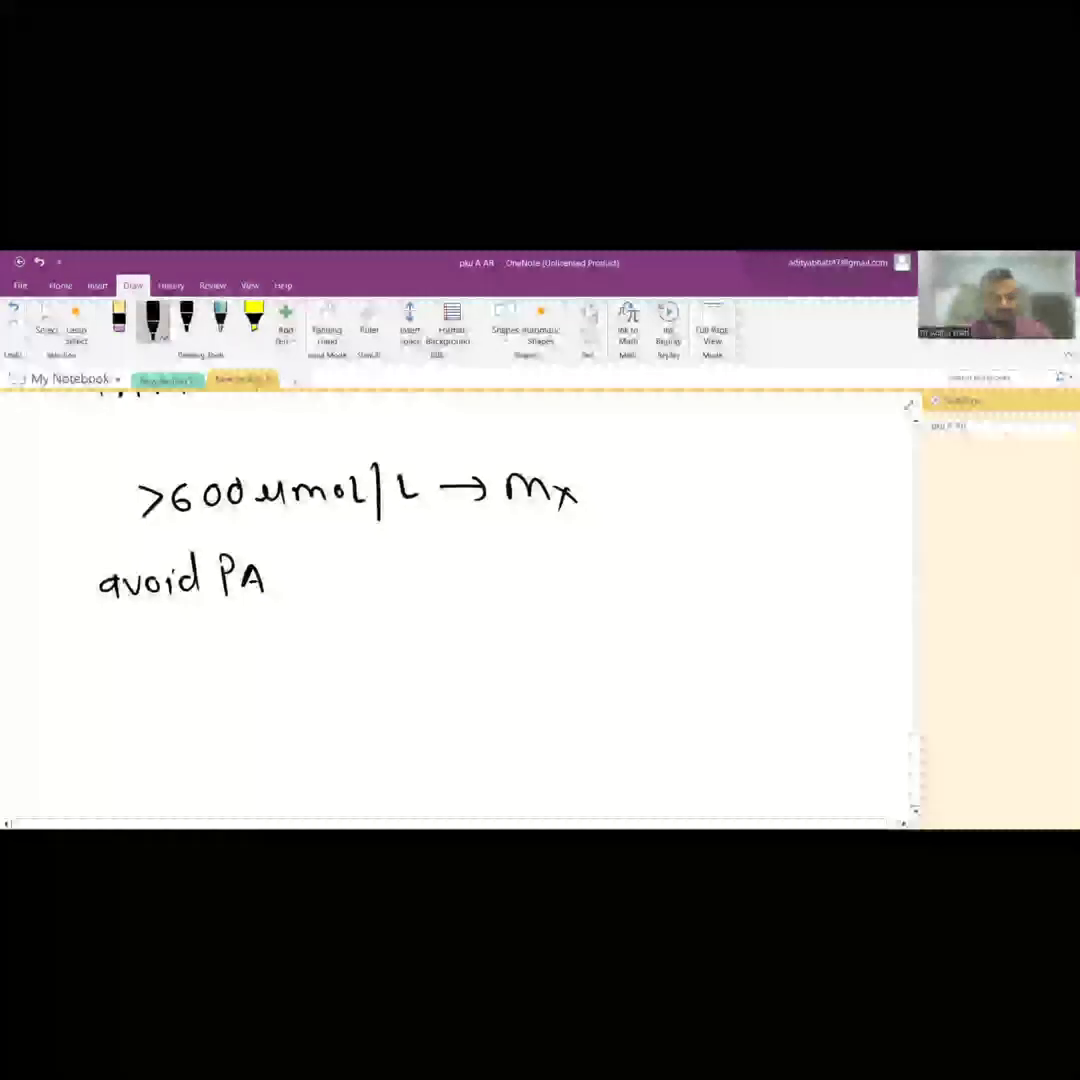
- Write '↑carb.' and 'AA supp.' below avoid PA
{"action": "mouse_move", "coordinate": [112, 630]}
{"action": "left_mouse_down"}
{"action": "mouse_move", "coordinate": [113, 662]}
{"action": "mouse_move", "coordinate": [121, 640]}
{"action": "mouse_move", "coordinate": [152, 655]}
{"action": "left_mouse_up"}
{"action": "left_click_drag", "start_coordinate": [170, 640], "coordinate": [222, 652]}
{"action": "left_click_drag", "start_coordinate": [238, 649], "coordinate": [239, 650]}
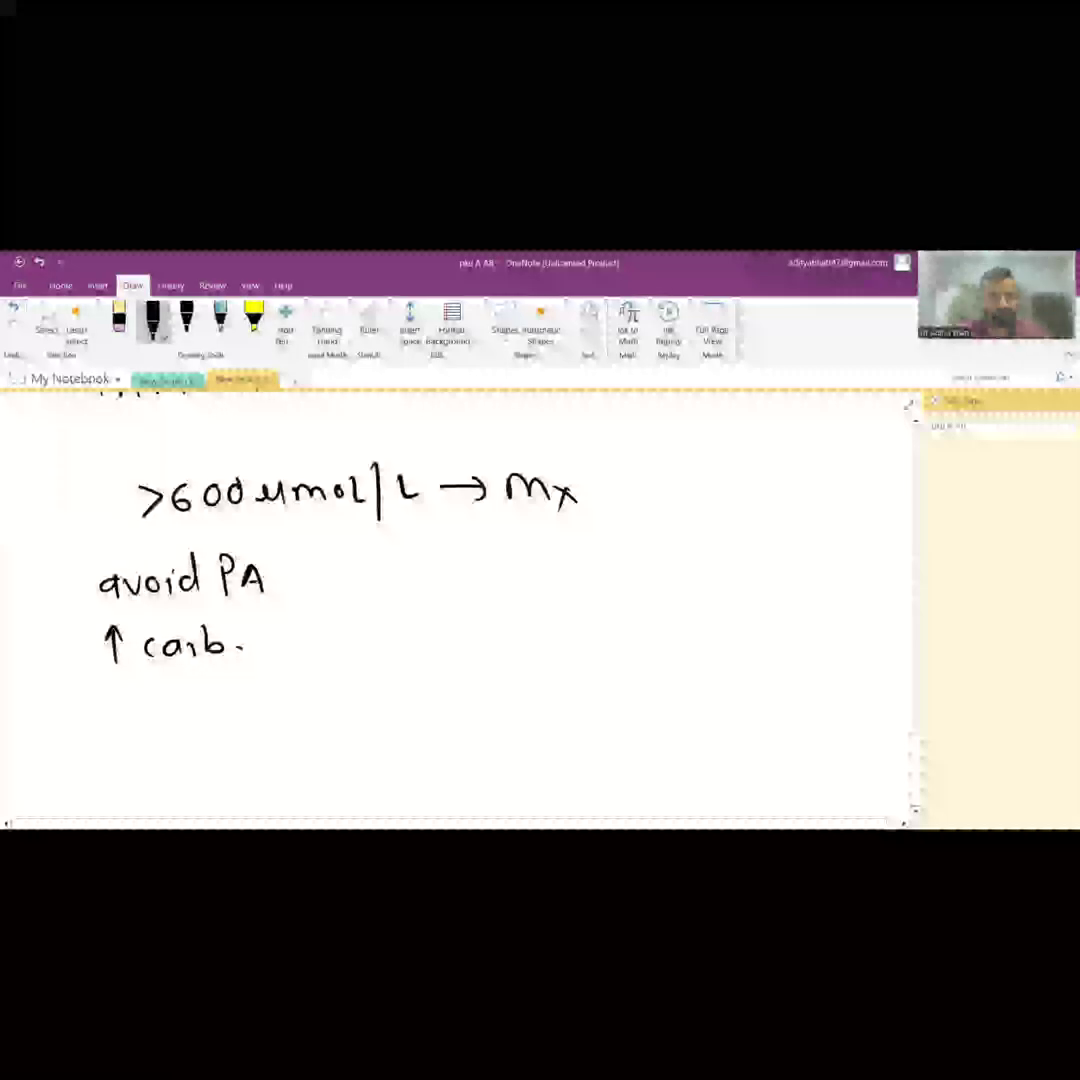
{"action": "mouse_move", "coordinate": [121, 722]}
{"action": "left_mouse_down"}
{"action": "mouse_move", "coordinate": [240, 700]}
{"action": "mouse_move", "coordinate": [256, 730]}
{"action": "left_mouse_up"}
{"action": "mouse_move", "coordinate": [274, 692]}
{"action": "left_mouse_down"}
{"action": "mouse_move", "coordinate": [277, 732]}
{"action": "mouse_move", "coordinate": [285, 706]}
{"action": "left_mouse_up"}
{"action": "left_click_drag", "start_coordinate": [297, 704], "coordinate": [299, 706]}
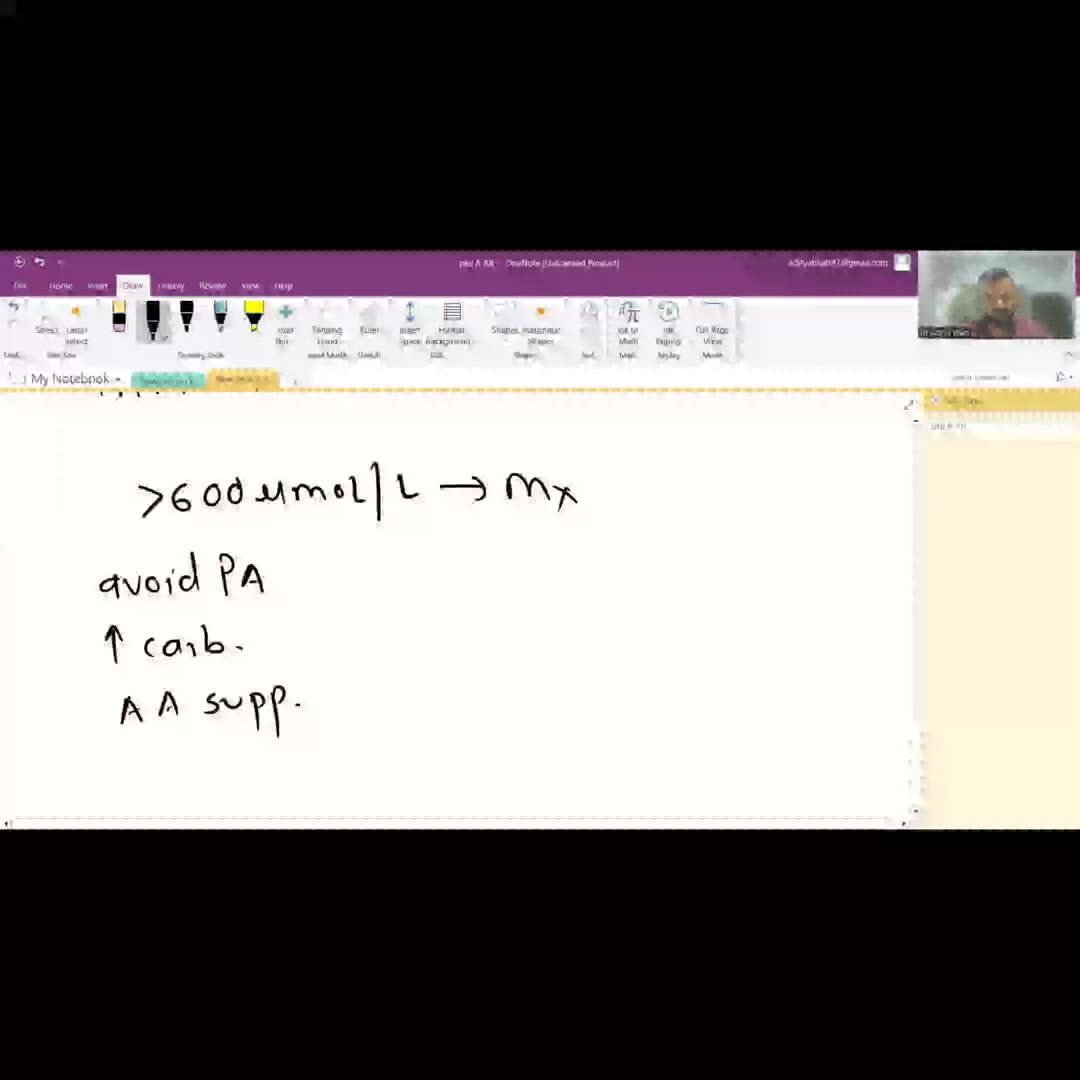
{"action": "mouse_move", "coordinate": [101, 758]}
{"action": "left_mouse_down"}
{"action": "mouse_move", "coordinate": [120, 752]}
{"action": "mouse_move", "coordinate": [103, 772]}
{"action": "left_mouse_up"}
- Add 'sopropterin → BH4 analogue' on the next line
{"action": "mouse_move", "coordinate": [142, 752]}
{"action": "left_mouse_down"}
{"action": "mouse_move", "coordinate": [130, 764]}
{"action": "mouse_move", "coordinate": [144, 754]}
{"action": "left_mouse_up"}
{"action": "mouse_move", "coordinate": [153, 750]}
{"action": "left_mouse_down"}
{"action": "mouse_move", "coordinate": [156, 790]}
{"action": "mouse_move", "coordinate": [166, 766]}
{"action": "mouse_move", "coordinate": [182, 770]}
{"action": "left_mouse_up"}
{"action": "left_click_drag", "start_coordinate": [200, 752], "coordinate": [198, 752]}
{"action": "mouse_move", "coordinate": [228, 746]}
{"action": "left_mouse_down"}
{"action": "mouse_move", "coordinate": [230, 786]}
{"action": "mouse_move", "coordinate": [232, 764]}
{"action": "left_mouse_up"}
{"action": "mouse_move", "coordinate": [252, 742]}
{"action": "left_mouse_down"}
{"action": "mouse_move", "coordinate": [255, 766]}
{"action": "mouse_move", "coordinate": [264, 750]}
{"action": "mouse_move", "coordinate": [284, 762]}
{"action": "left_mouse_up"}
{"action": "left_click_drag", "start_coordinate": [288, 754], "coordinate": [307, 764]}
{"action": "left_click_drag", "start_coordinate": [316, 766], "coordinate": [406, 744]}
{"action": "mouse_move", "coordinate": [424, 728]}
{"action": "left_mouse_down"}
{"action": "mouse_move", "coordinate": [426, 758]}
{"action": "mouse_move", "coordinate": [447, 758]}
{"action": "left_mouse_up"}
{"action": "left_click_drag", "start_coordinate": [446, 745], "coordinate": [468, 743]}
{"action": "mouse_move", "coordinate": [468, 728]}
{"action": "left_mouse_down"}
{"action": "mouse_move", "coordinate": [470, 758]}
{"action": "mouse_move", "coordinate": [498, 752]}
{"action": "left_mouse_up"}
{"action": "left_click_drag", "start_coordinate": [488, 746], "coordinate": [560, 756]}
{"action": "left_click_drag", "start_coordinate": [578, 740], "coordinate": [590, 756]}
{"action": "mouse_move", "coordinate": [597, 726]}
{"action": "left_mouse_down"}
{"action": "mouse_move", "coordinate": [599, 757]}
{"action": "mouse_move", "coordinate": [610, 746]}
{"action": "mouse_move", "coordinate": [628, 770]}
{"action": "left_mouse_up"}
{"action": "mouse_move", "coordinate": [642, 740]}
{"action": "left_mouse_down"}
{"action": "mouse_move", "coordinate": [662, 748]}
{"action": "mouse_move", "coordinate": [698, 738]}
{"action": "left_mouse_up"}
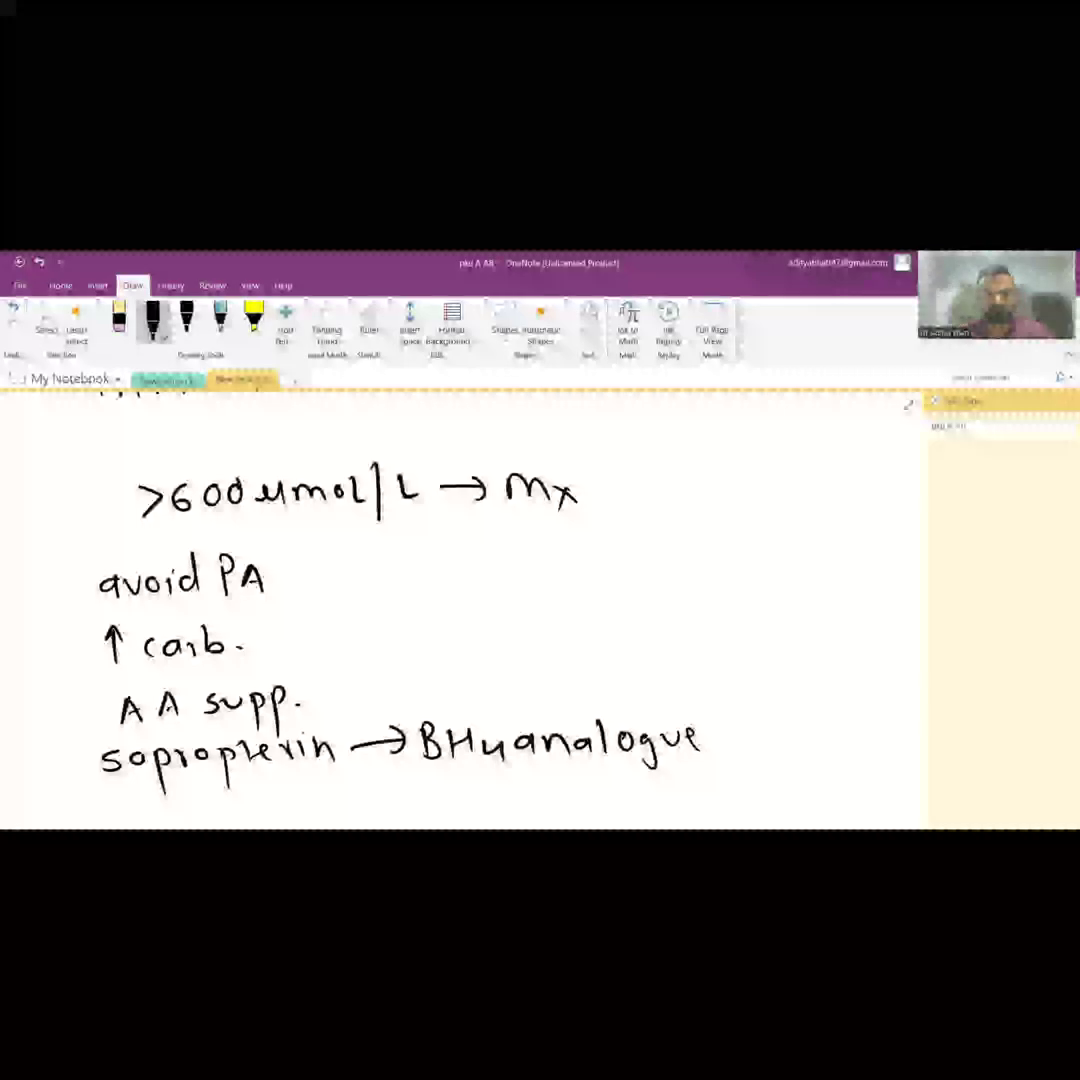
{"action": "left_click_drag", "start_coordinate": [342, 707], "coordinate": [346, 728]}
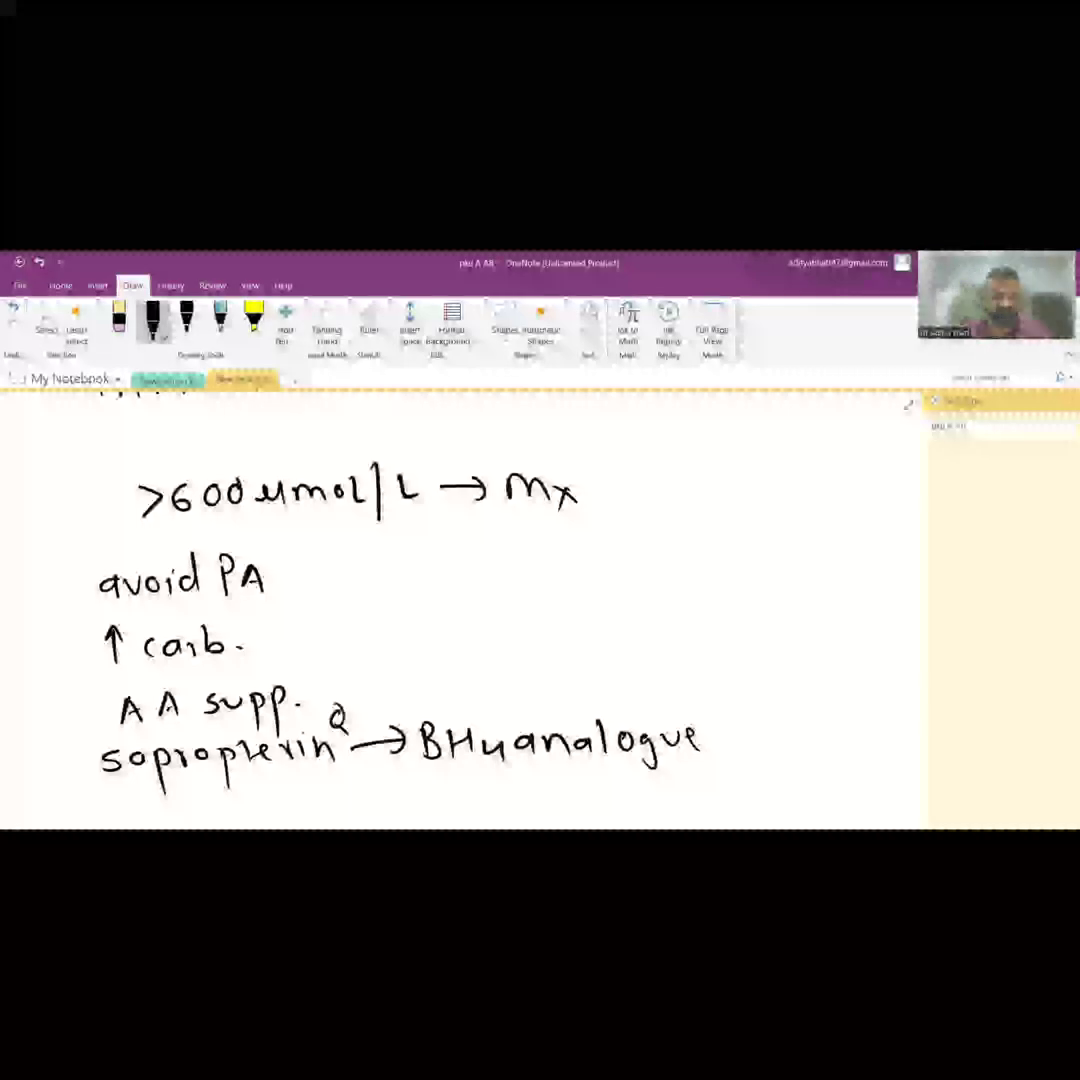